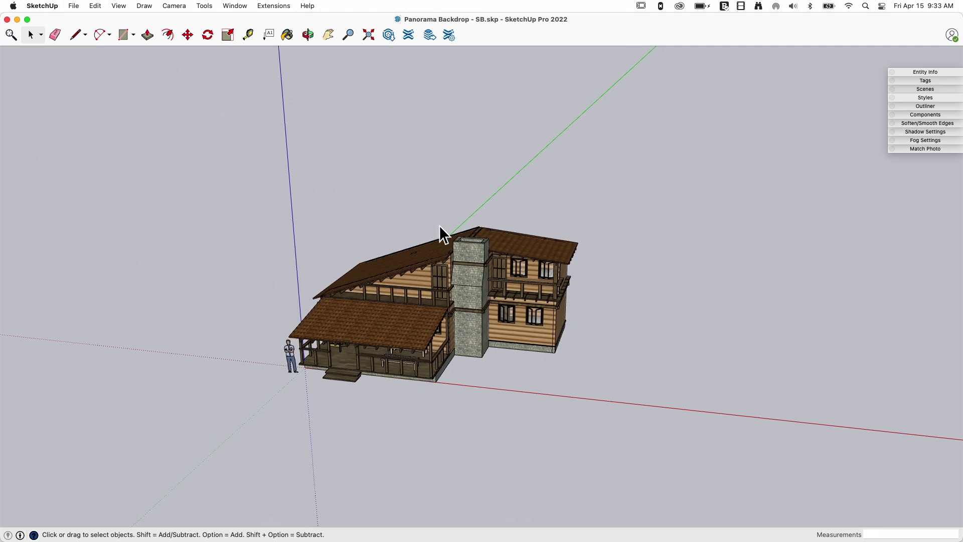
- Import panorama-of-yosemite-national-park-lake-and-cliffs.jpeg as an image and place it on the ground beside the house
click(74, 7)
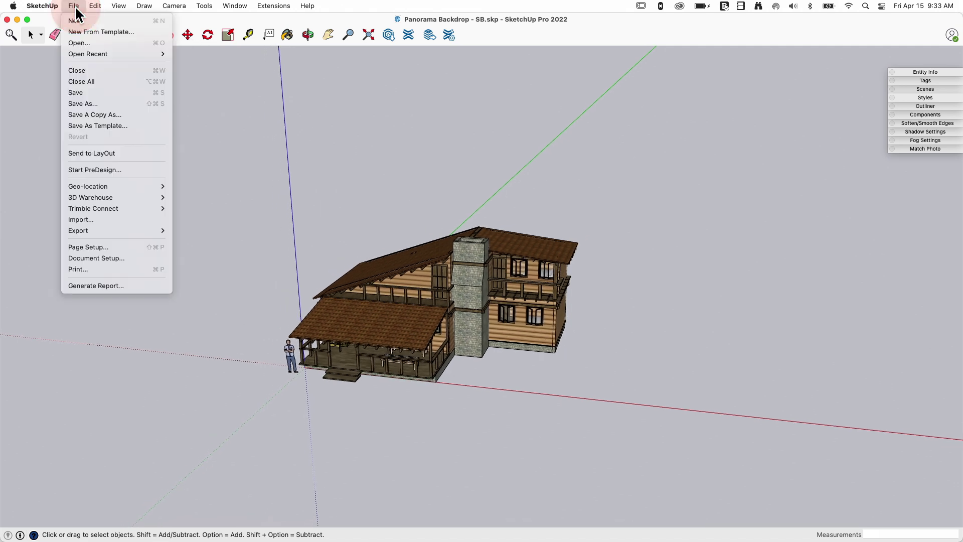
click(80, 219)
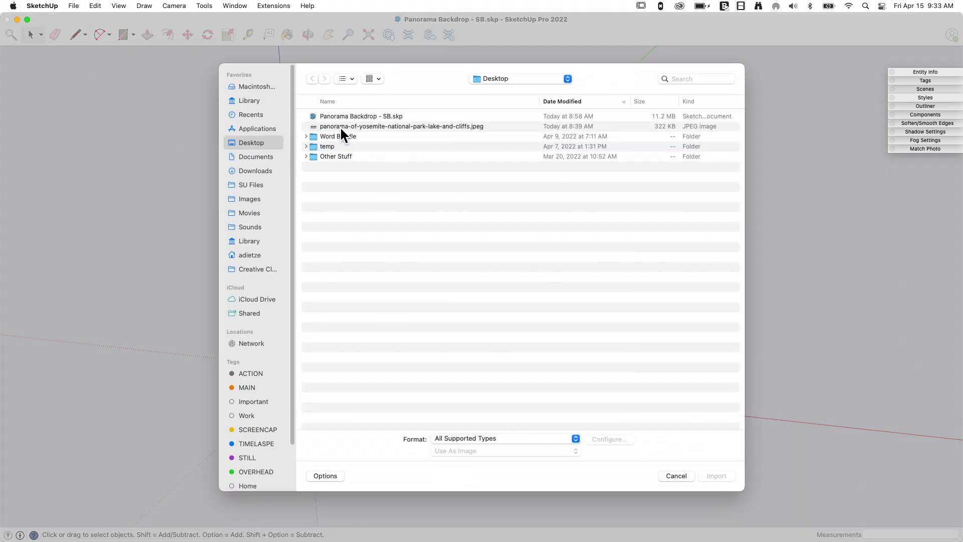
click(340, 127)
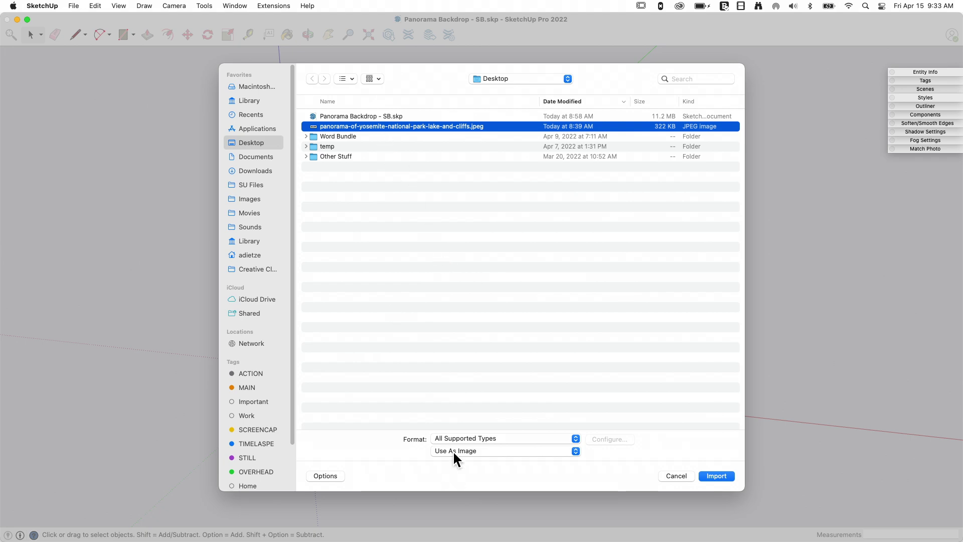
click(718, 476)
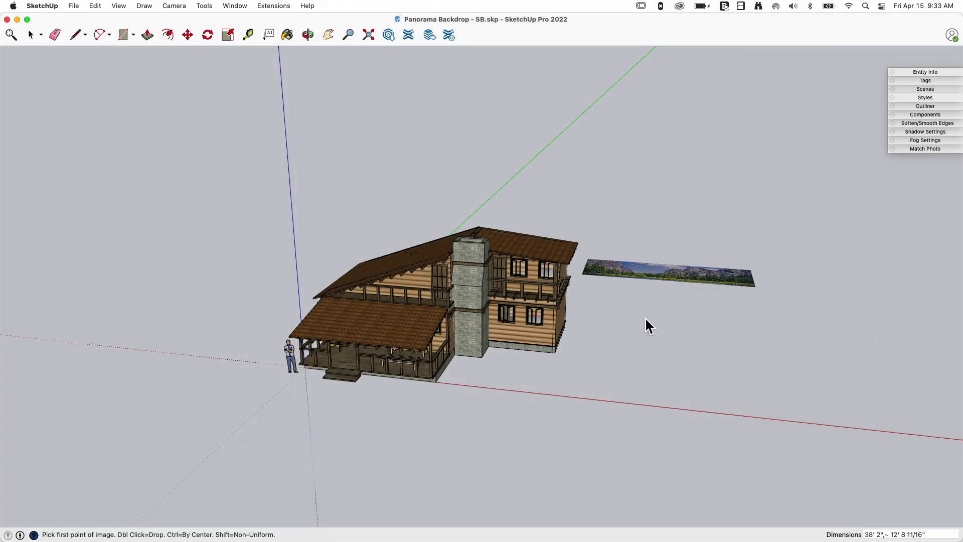
double_click(646, 324)
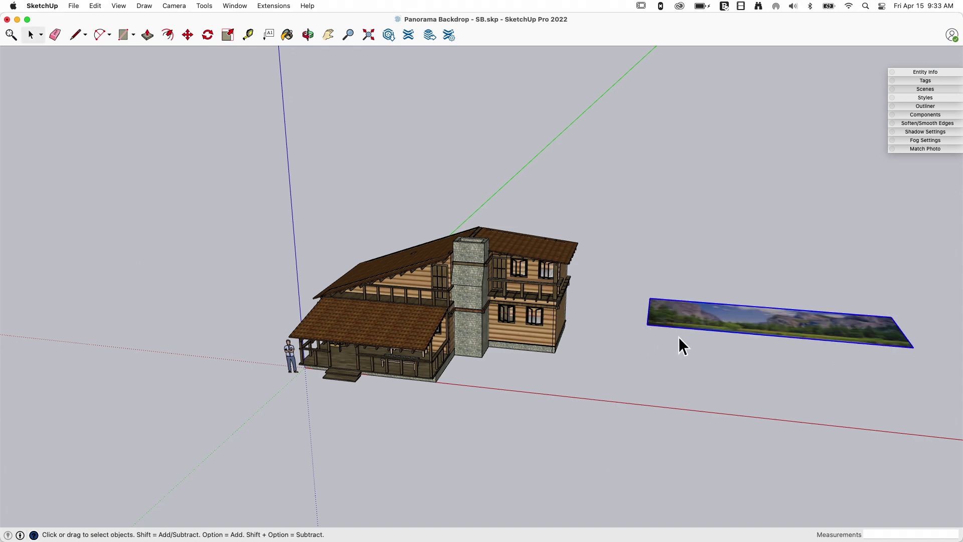
- Rotate the imported panorama 90 degrees about its lower edge so it stands upright
middle_drag(735, 320, 613, 329)
key(q)
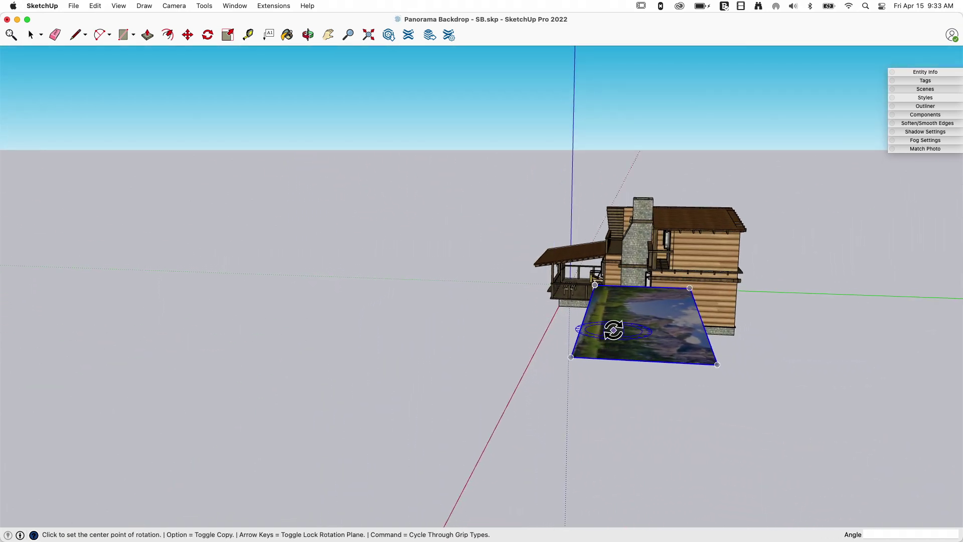
click(571, 357)
click(617, 360)
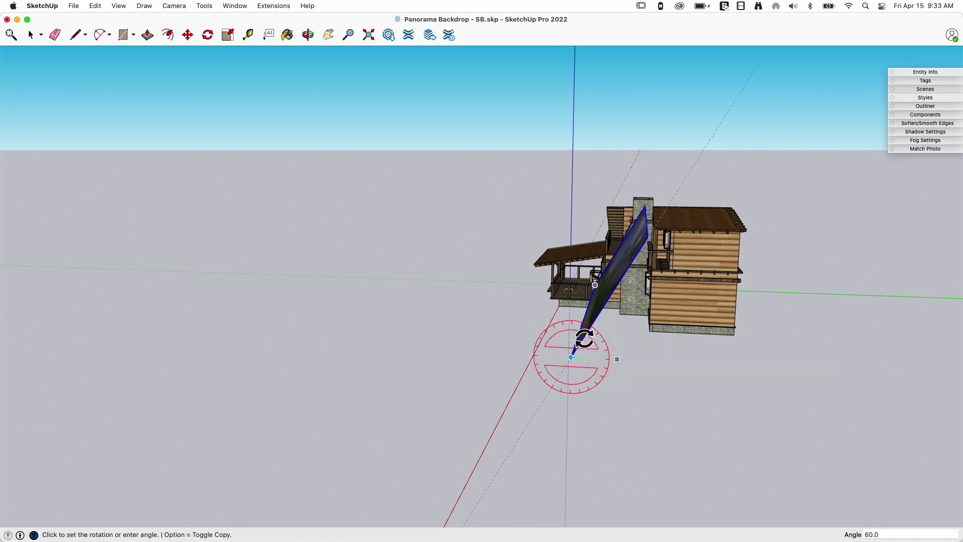
click(571, 339)
- Move the upright panorama back behind the house and shift it about 60' along the red axis to line up with it
middle_drag(571, 339, 675, 325)
click(676, 325)
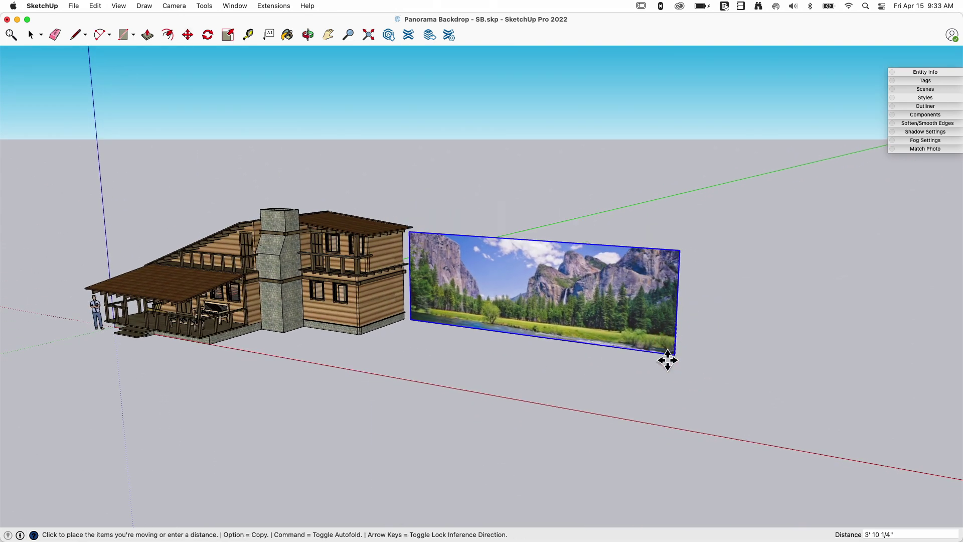
click(362, 336)
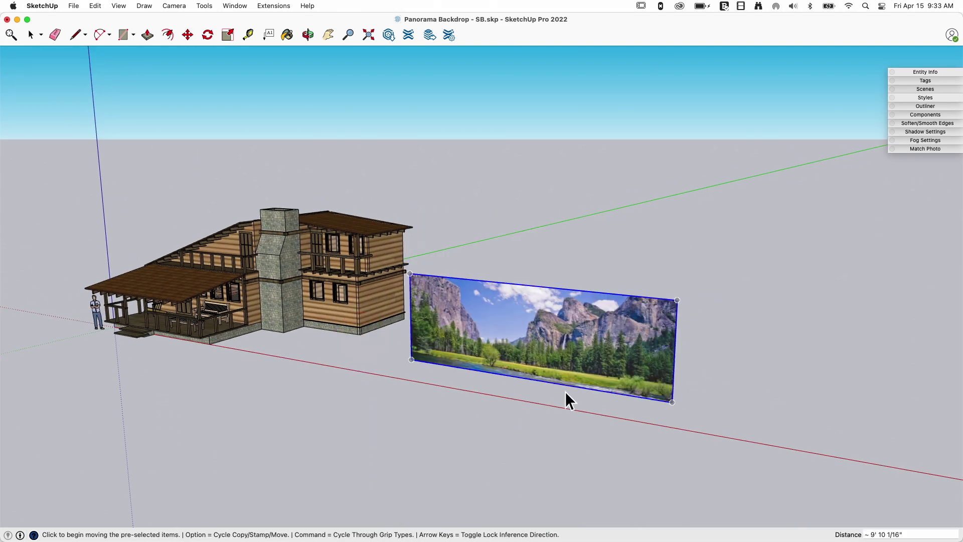
middle_drag(565, 391, 596, 475)
click(595, 475)
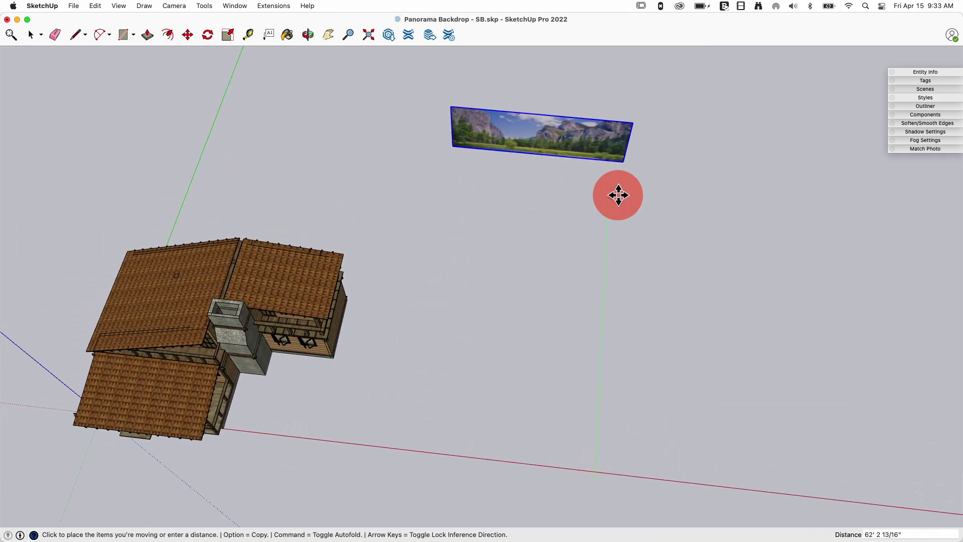
click(618, 193)
click(762, 229)
click(478, 208)
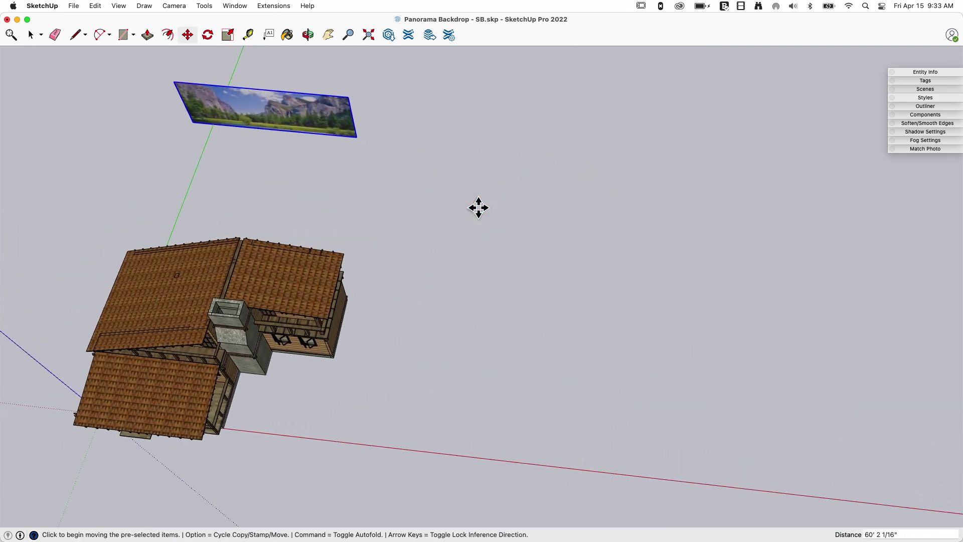
key(space)
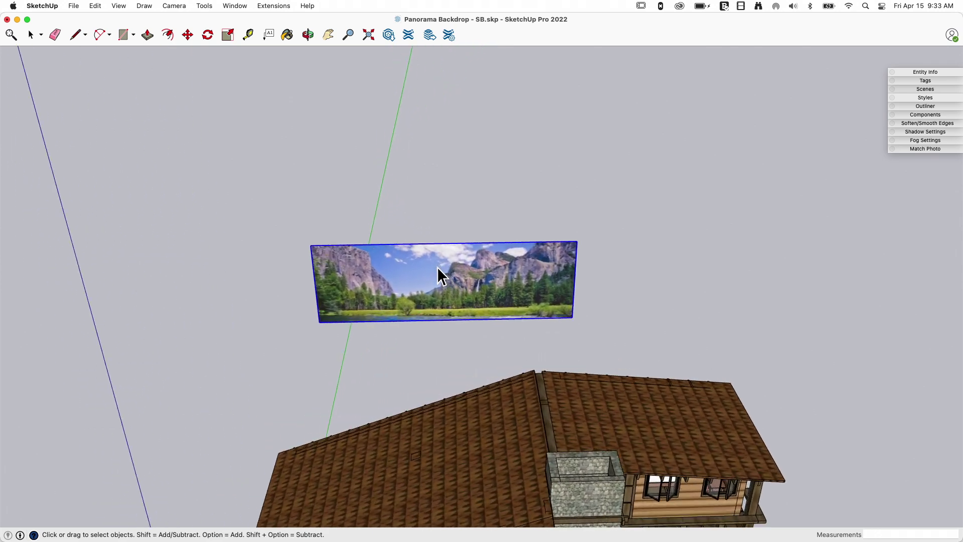
- Explode the panorama image and make the resulting textured face a group
right_click(457, 265)
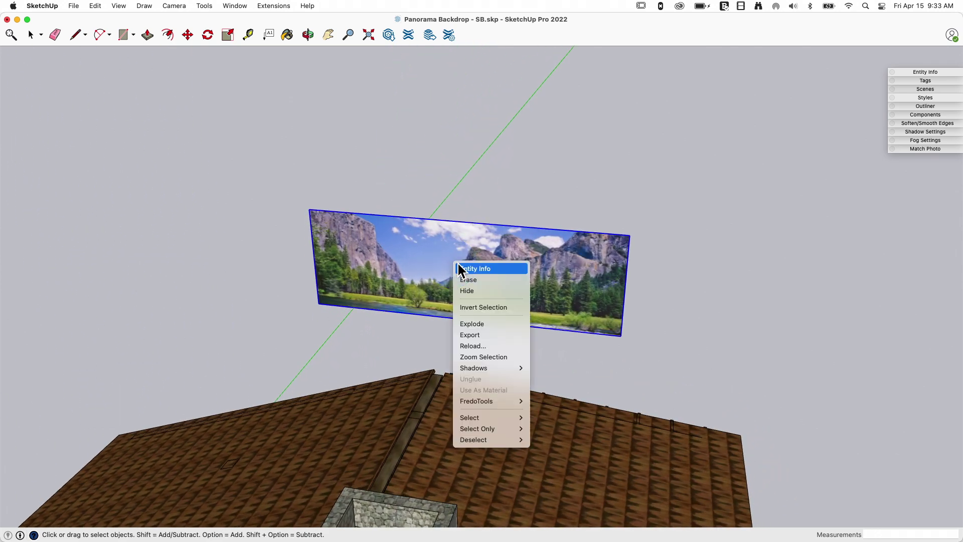
click(497, 323)
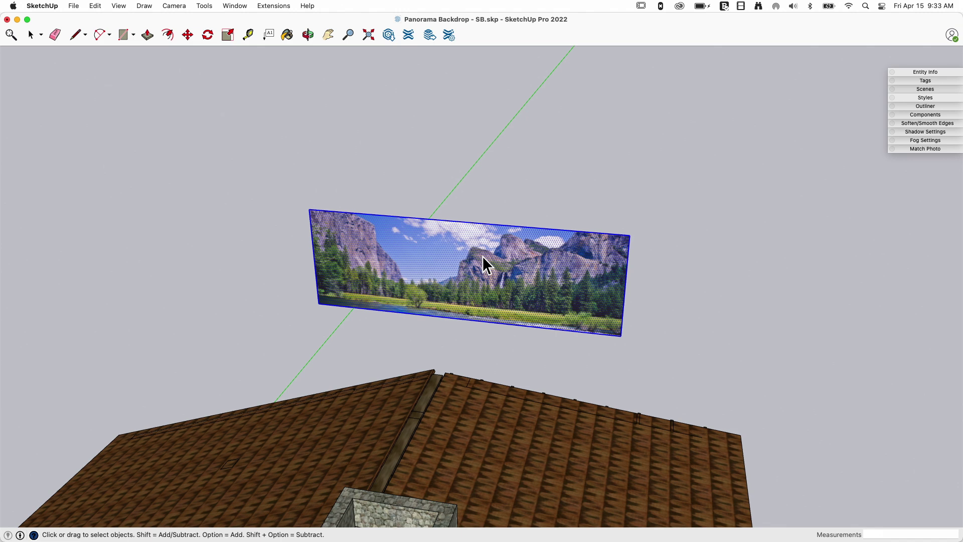
right_click(429, 254)
click(482, 342)
middle_drag(514, 281, 500, 254)
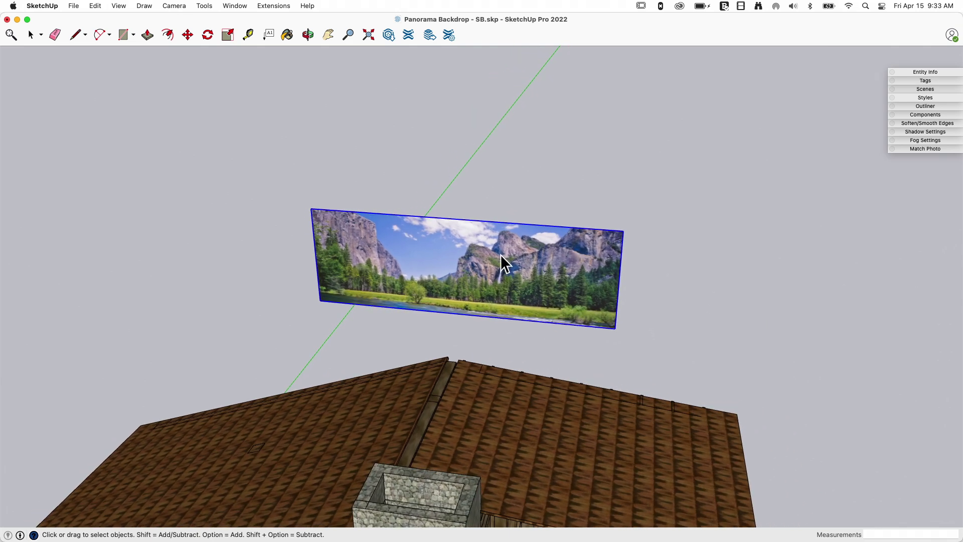
- Inside the panorama group, use Tape Measure on the bottom edge to resize the group to 300' wide
double_click(422, 246)
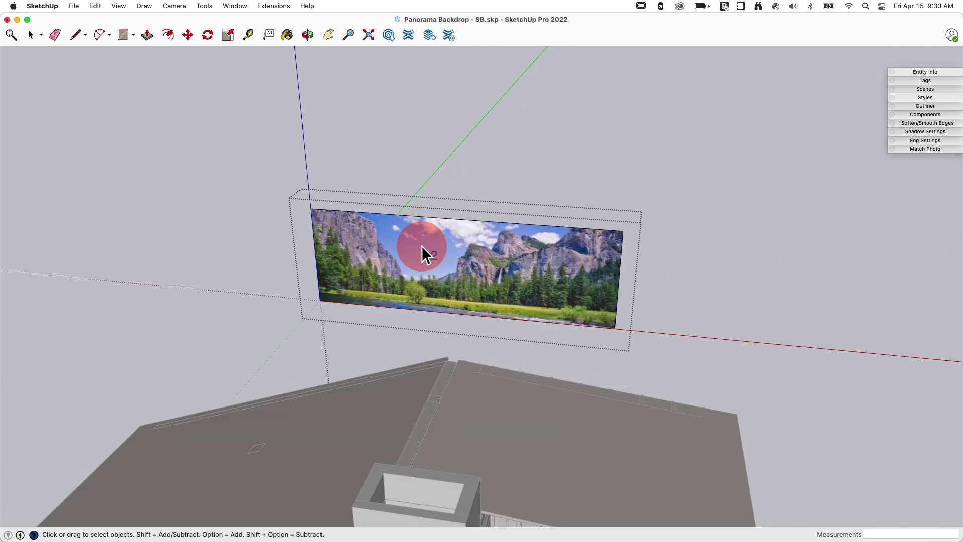
scroll(410, 273, up, 3)
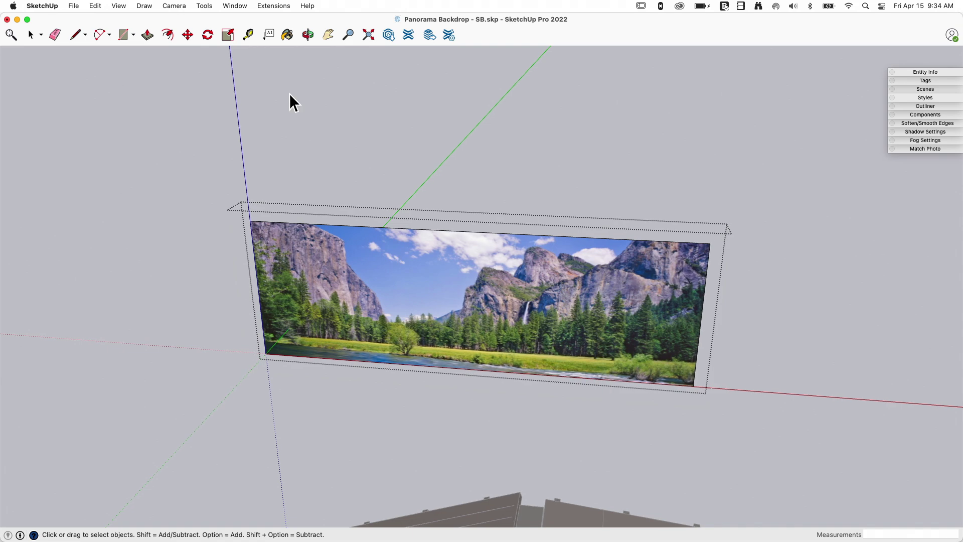
scroll(309, 146, down, 2)
middle_drag(309, 147, 301, 130)
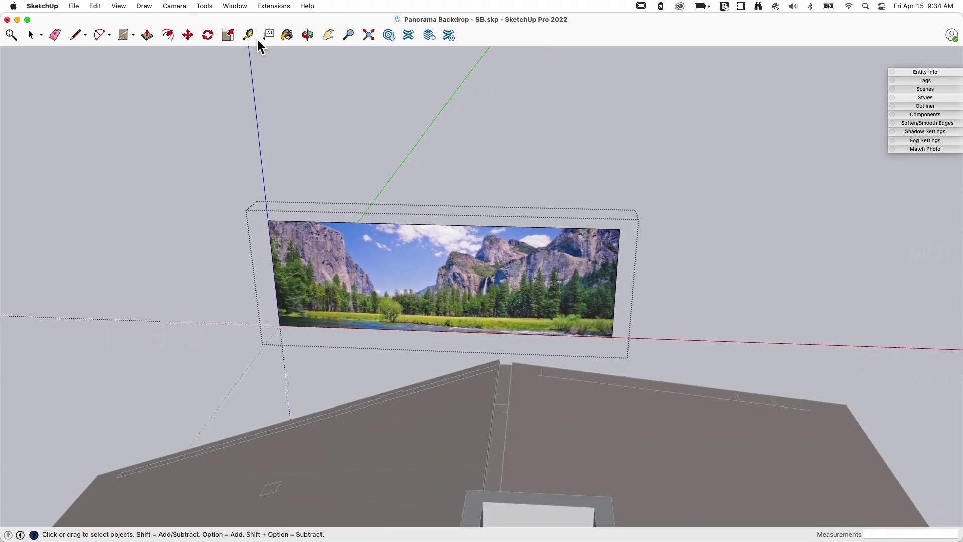
click(249, 35)
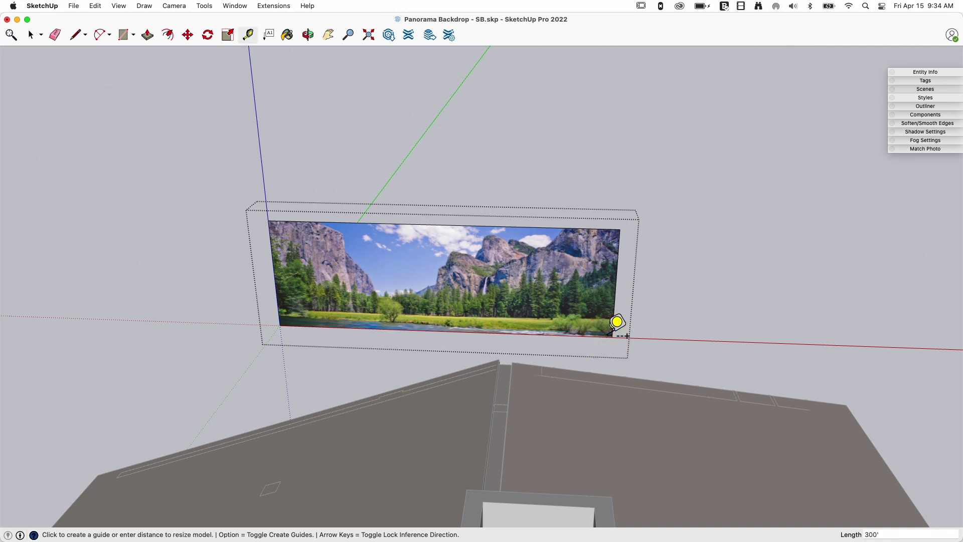
key(Return)
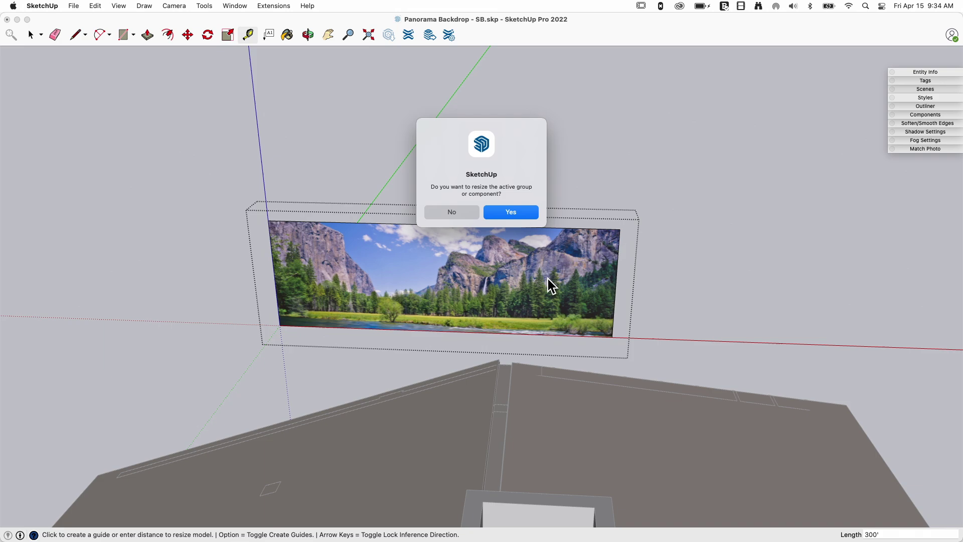
click(506, 211)
key(space)
scroll(508, 213, down, 10)
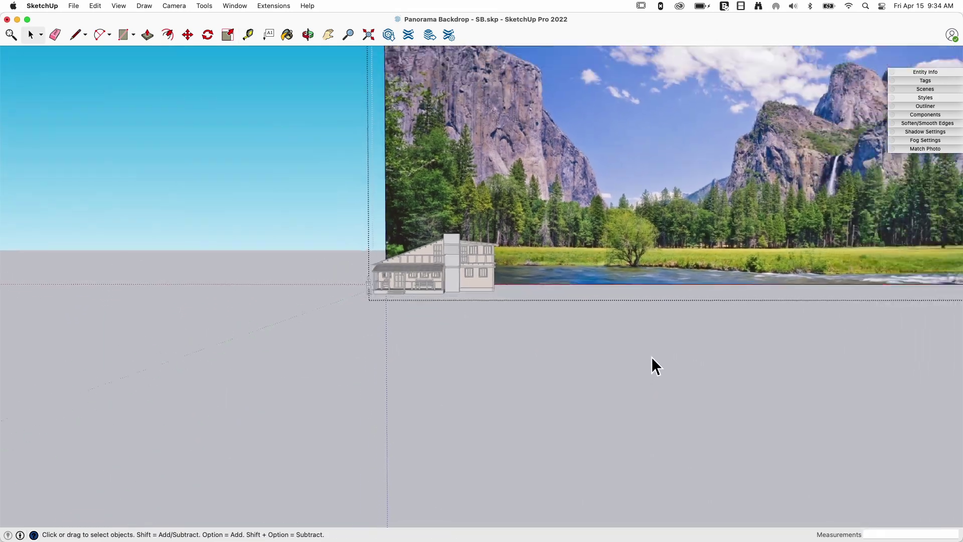
- Move the panorama face about 124' along the red axis to centre it behind the house, and close the group
key(m)
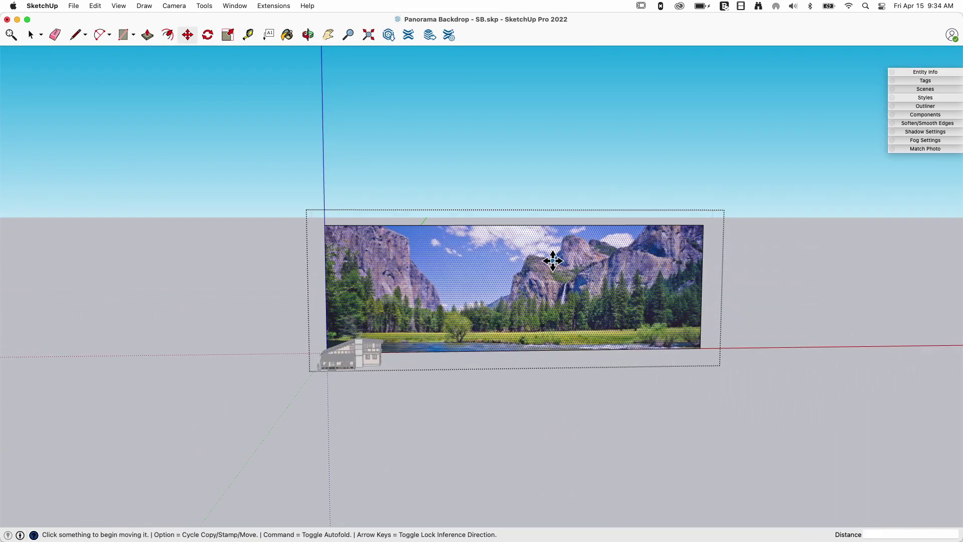
click(552, 261)
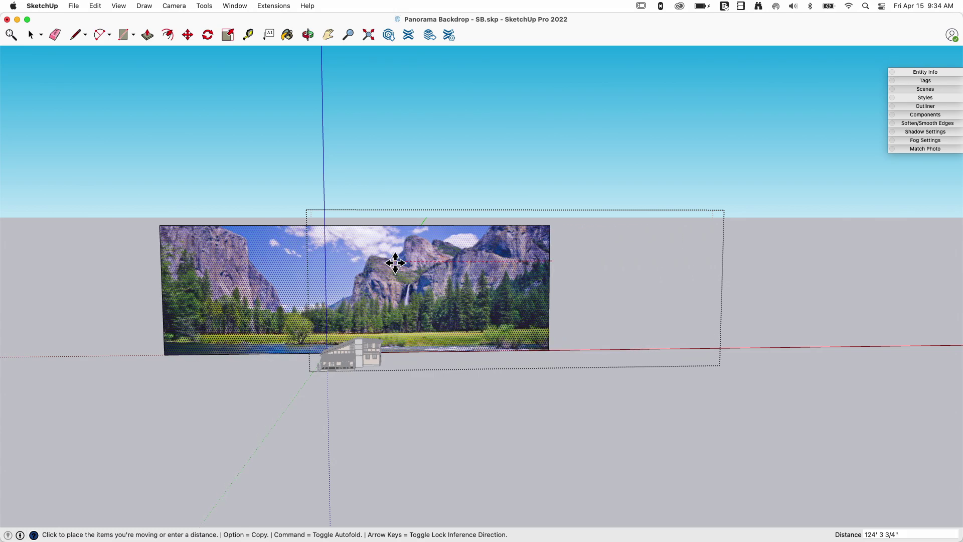
click(395, 263)
key(space)
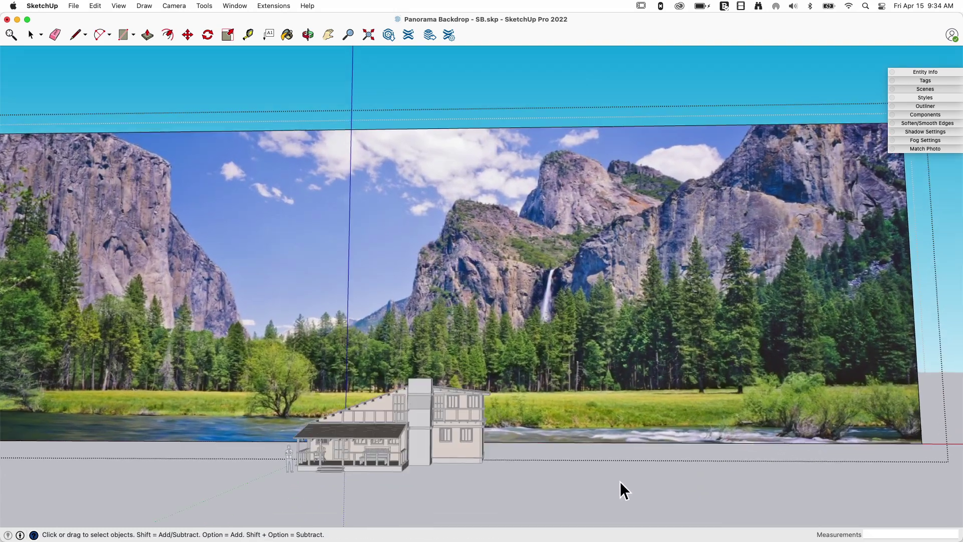
click(620, 480)
- Move the panorama group about 159' farther back from the house along the green axis
scroll(616, 512, up, 3)
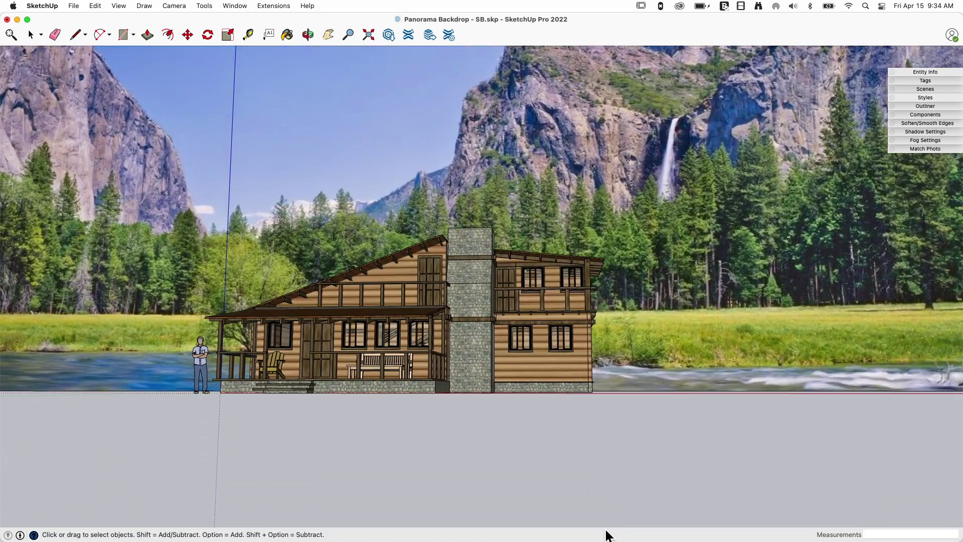
scroll(342, 324, up, 2)
scroll(356, 291, down, 3)
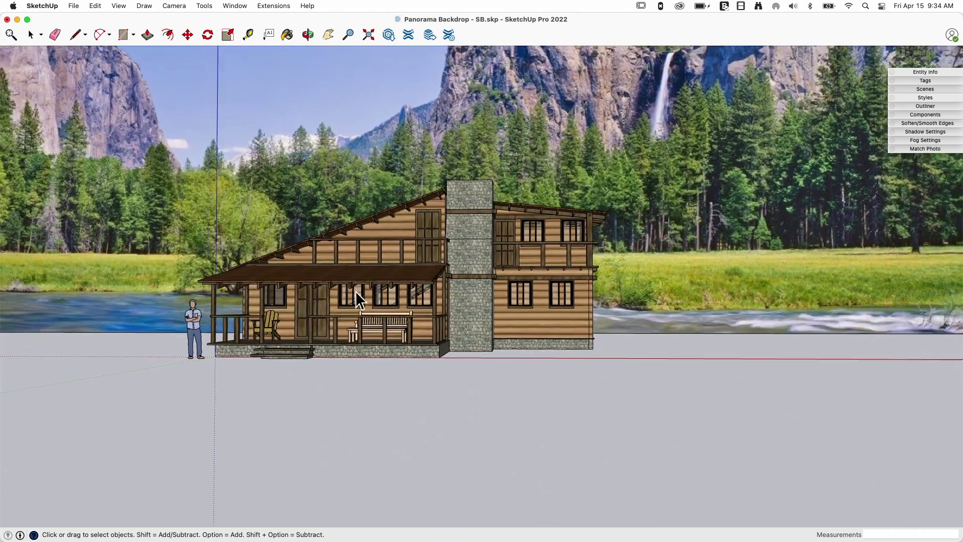
middle_drag(608, 264, 537, 276)
scroll(449, 231, down, 6)
double_click(538, 276)
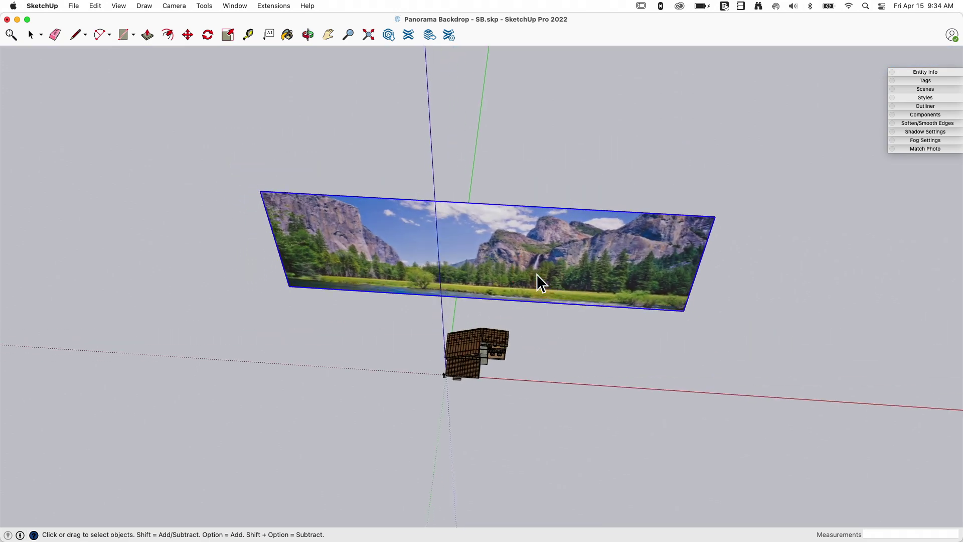
click(694, 434)
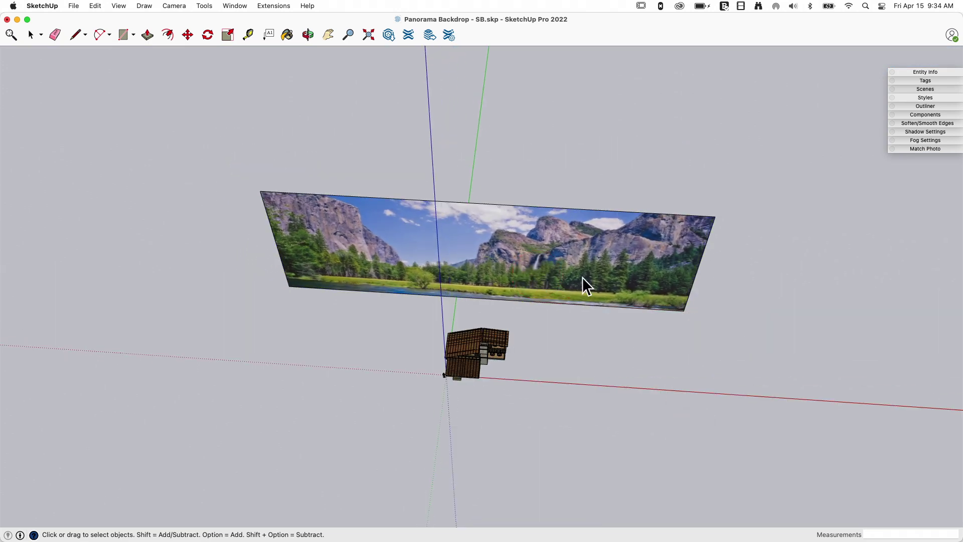
key(m)
click(605, 362)
click(609, 204)
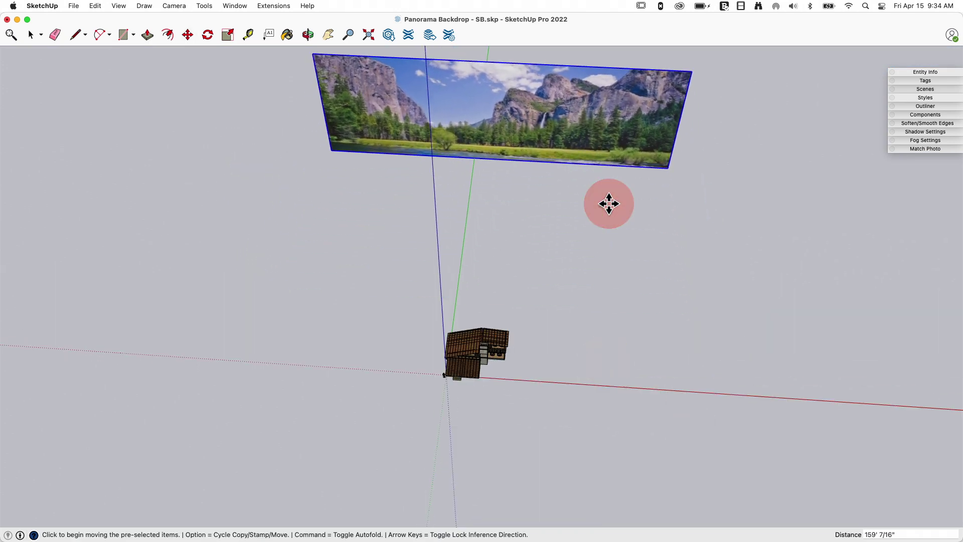
key(space)
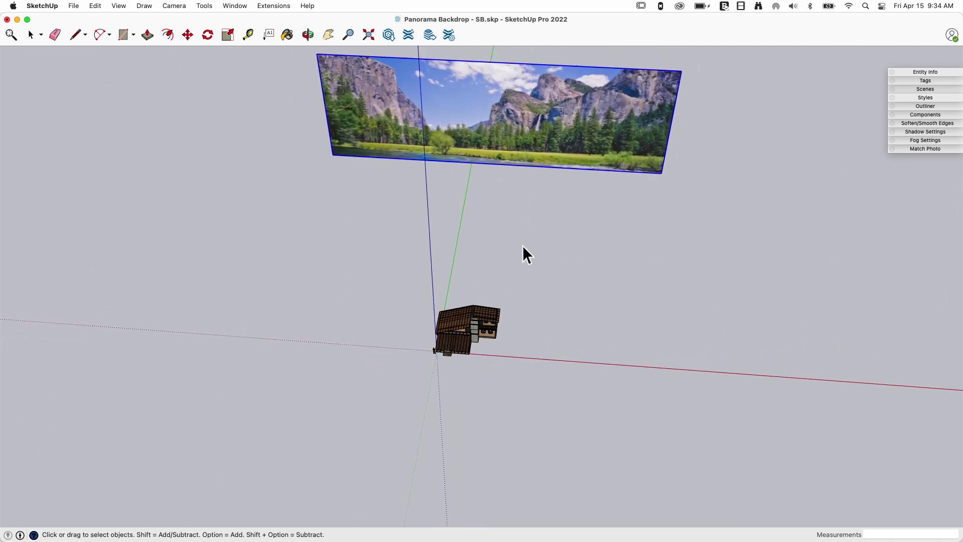
middle_drag(523, 245, 80, 6)
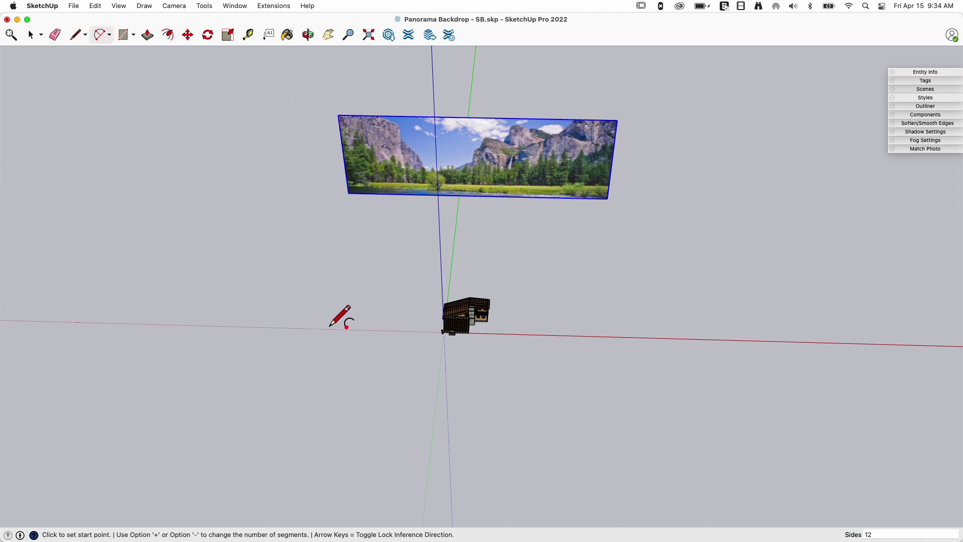
click(351, 330)
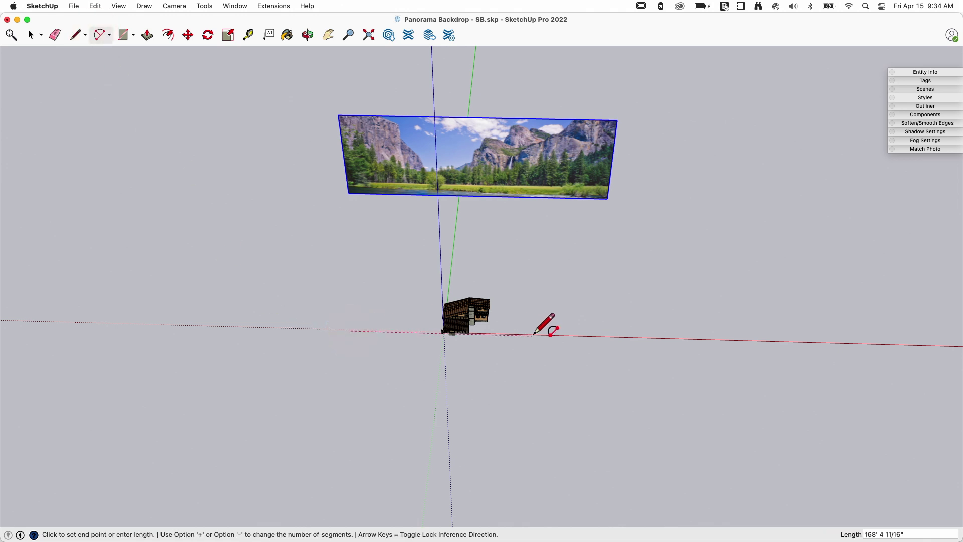
click(563, 336)
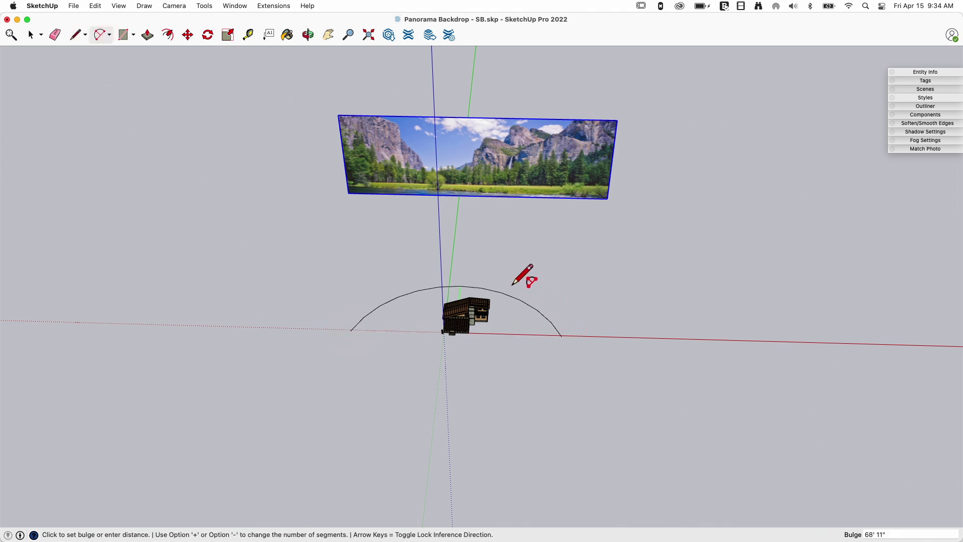
key(space)
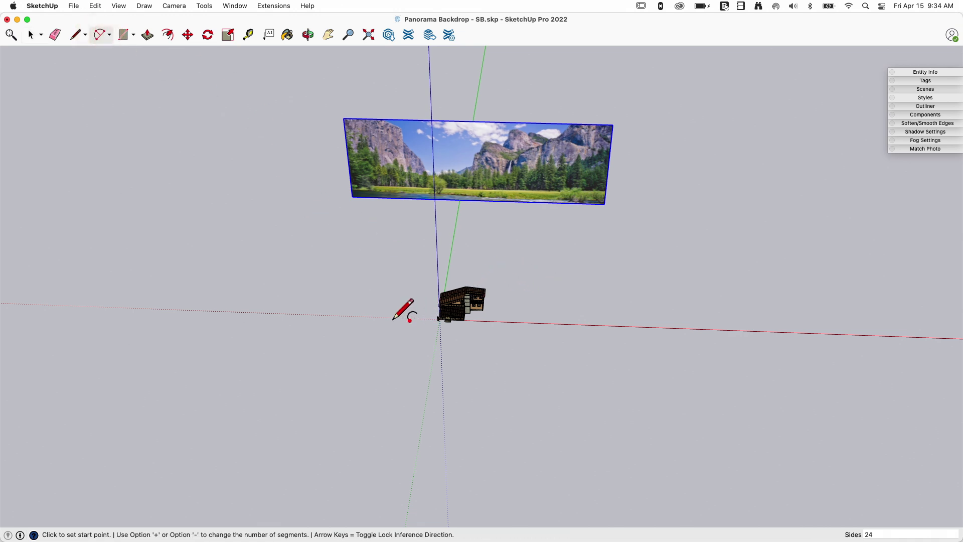
- Draw a near-semicircular arc of about 105' radius on the ground, curving behind the house with its ends beside the house
click(360, 317)
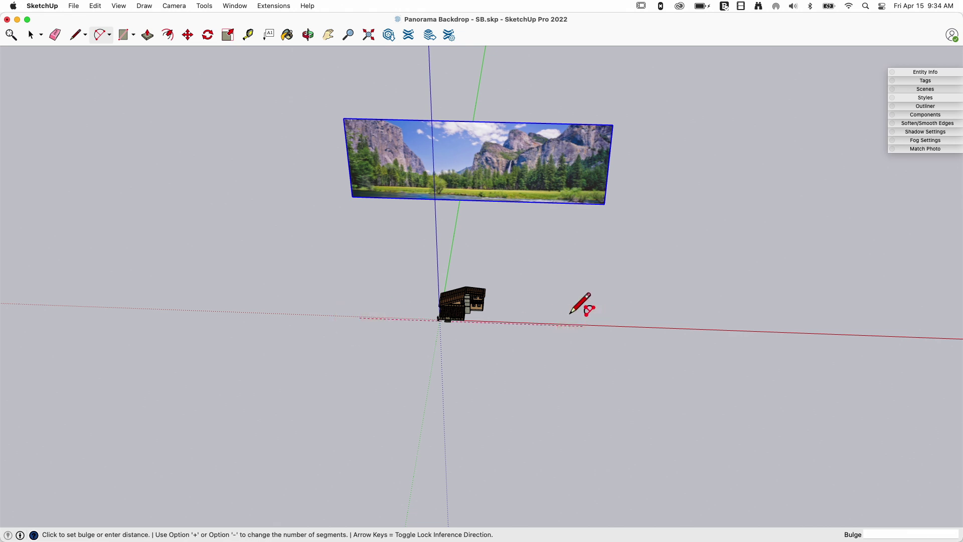
click(522, 258)
middle_drag(641, 275, 632, 281)
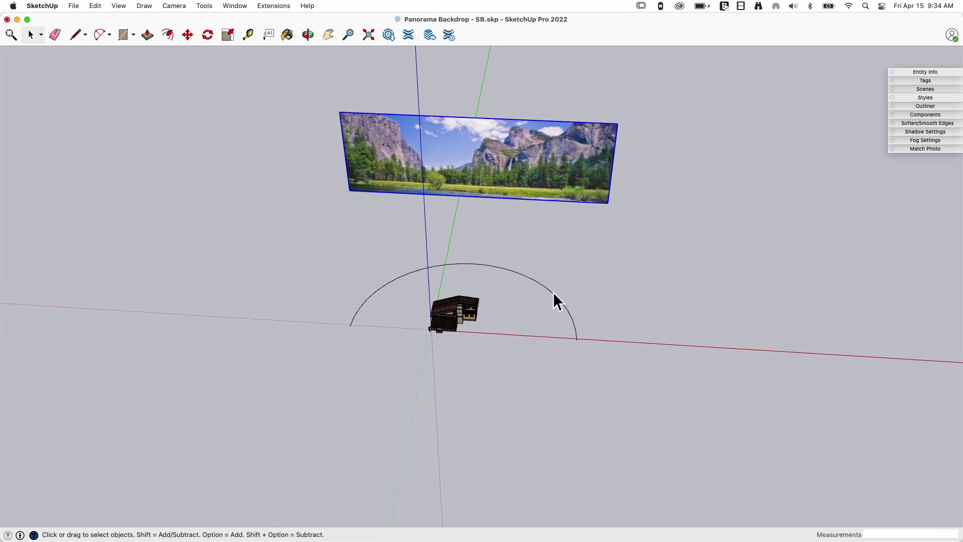
- Select the arc and check its arc length in Entity Info
click(554, 293)
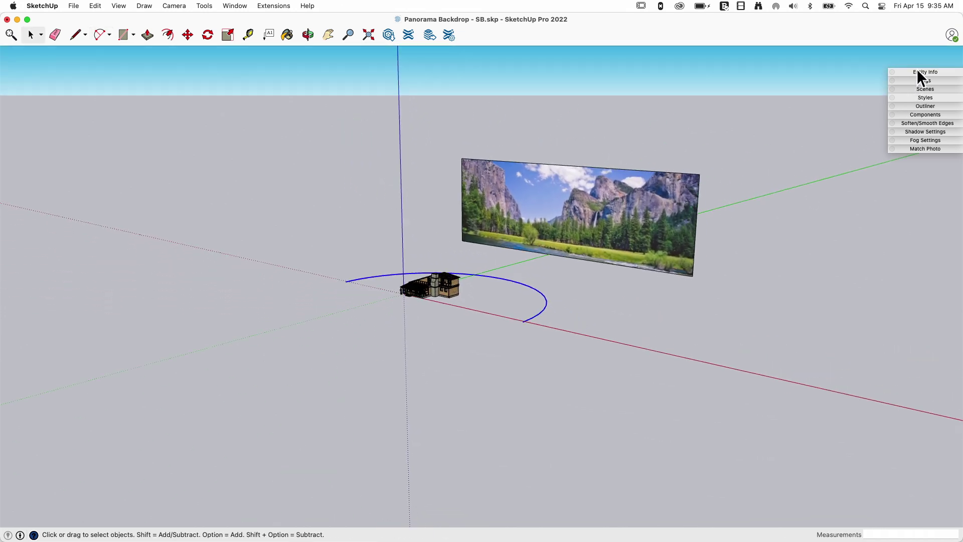
click(918, 73)
middle_drag(860, 173, 813, 181)
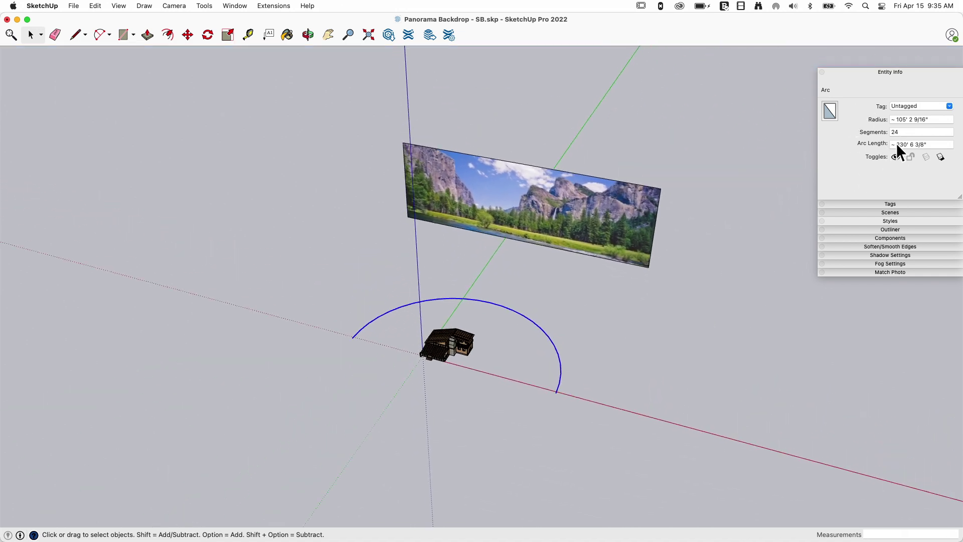
click(899, 145)
click(849, 137)
- Scale the arc down uniformly to an arc length of about 298', close to the panorama's 300' width
key(s)
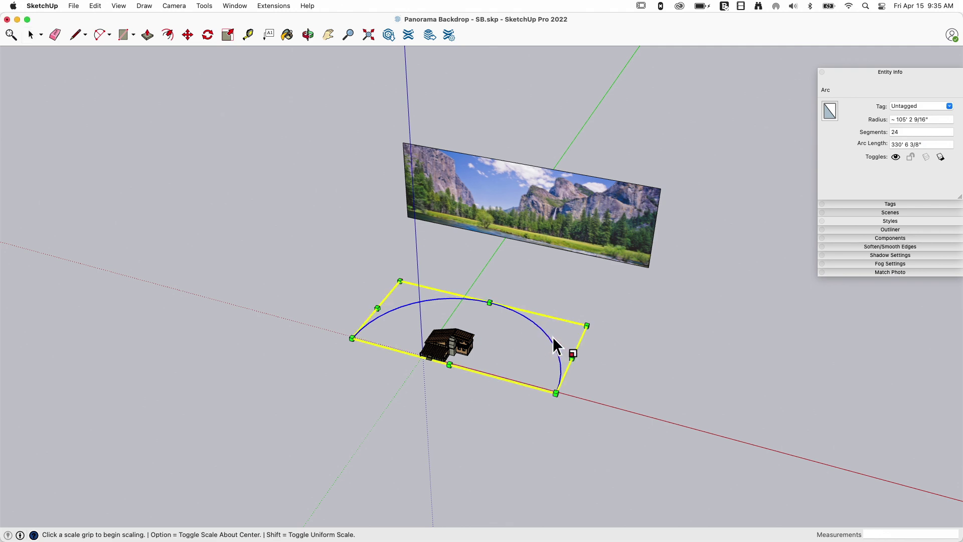
middle_drag(585, 337, 609, 331)
drag(584, 318, 557, 320)
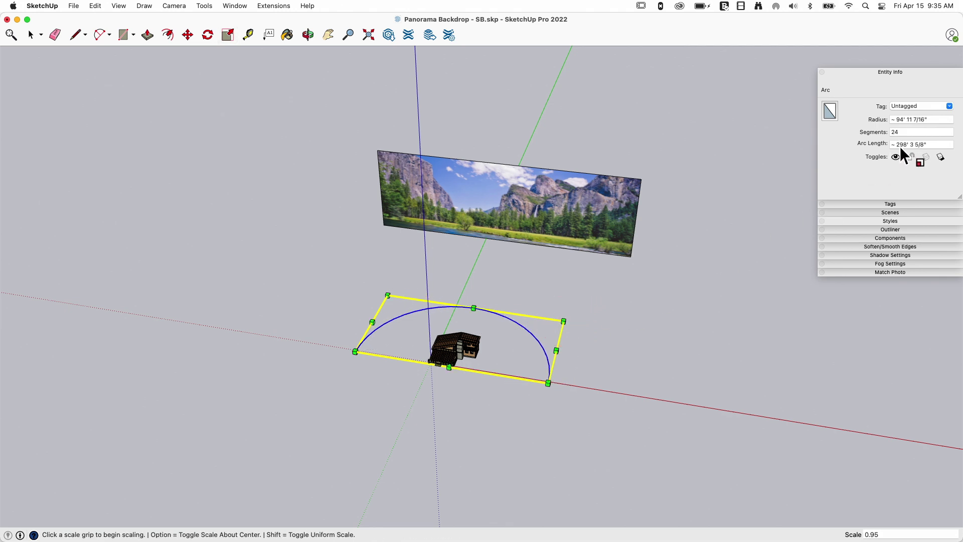
scroll(907, 146, up, 3)
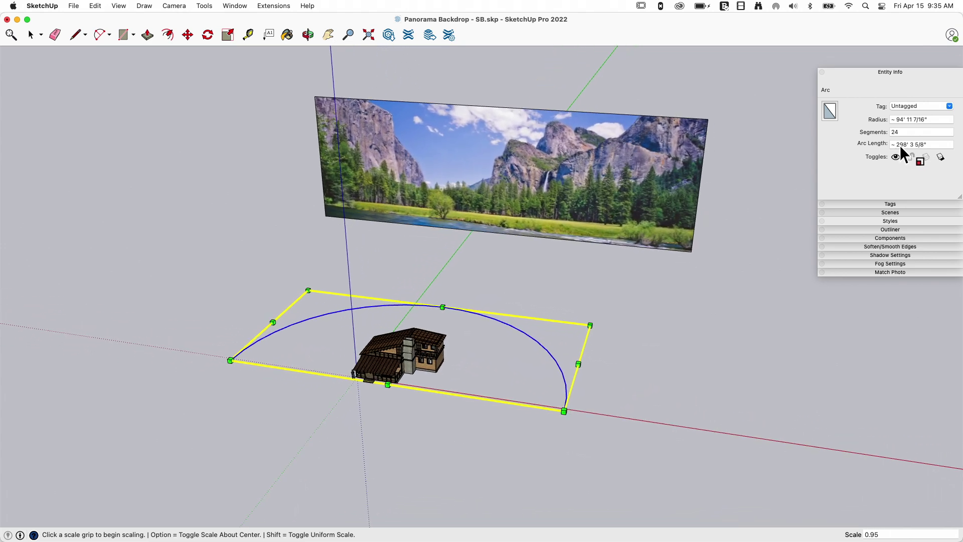
scroll(601, 270, up, 5)
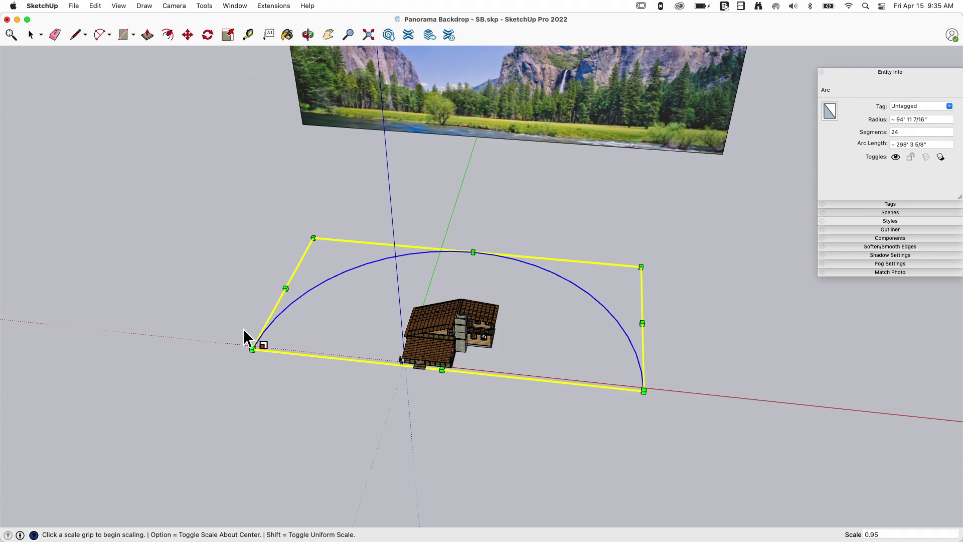
- Draw a line between the arc's two endpoints to close it into a half-circle face
mouse_move(572, 319)
middle_down()
mouse_move(600, 395)
mouse_move(578, 316)
middle_up()
middle_drag(376, 276, 355, 138)
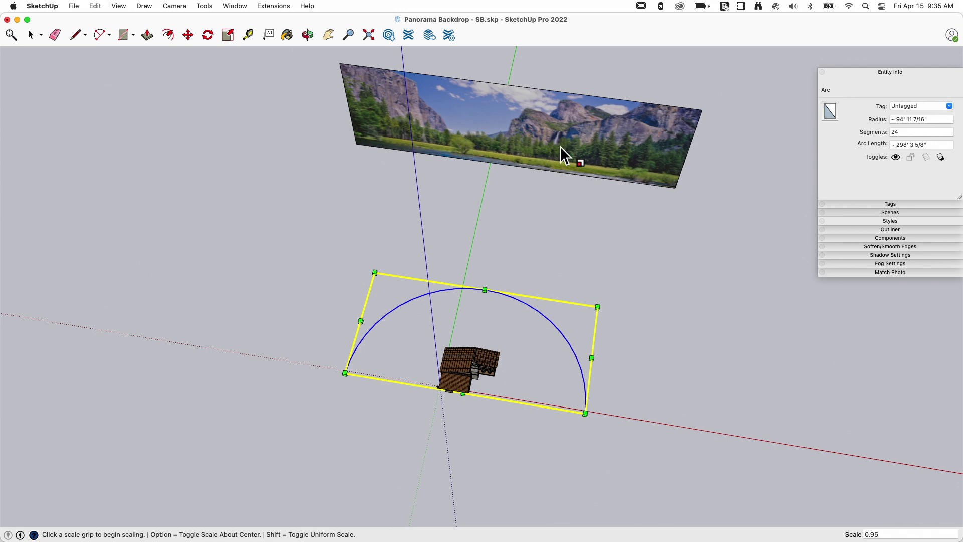
middle_drag(595, 282, 635, 296)
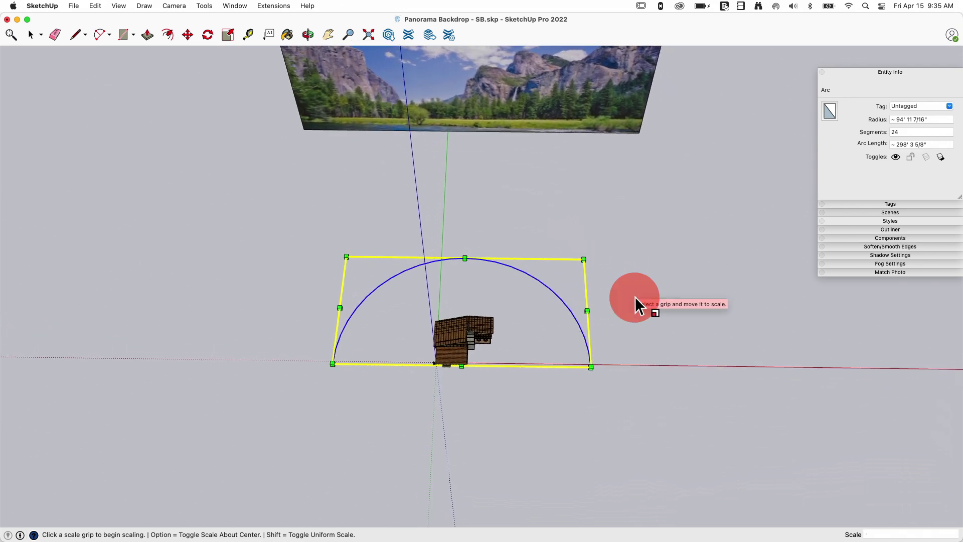
key(l)
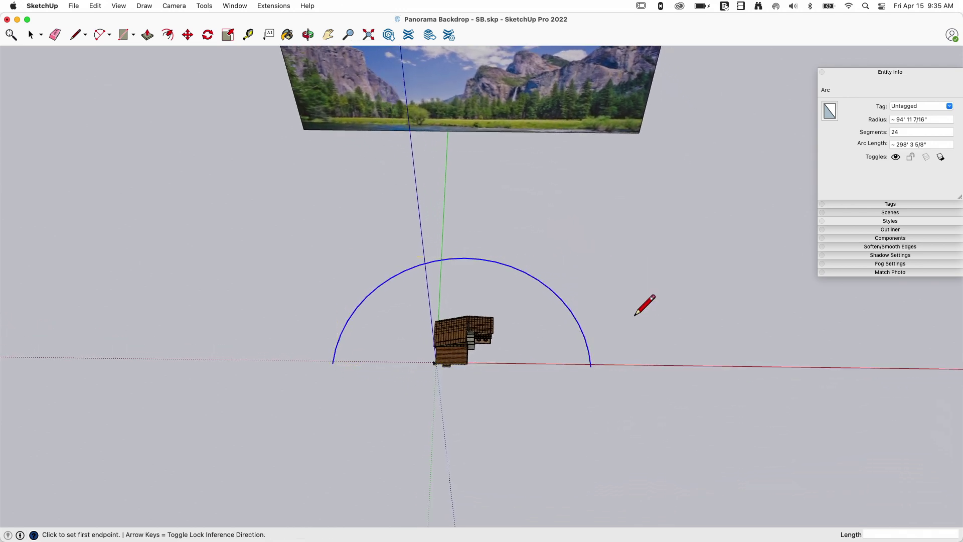
click(333, 363)
click(591, 366)
middle_drag(590, 366, 490, 322)
- Push/Pull the half-circle face up 100', matching the top of the flat panorama
key(p)
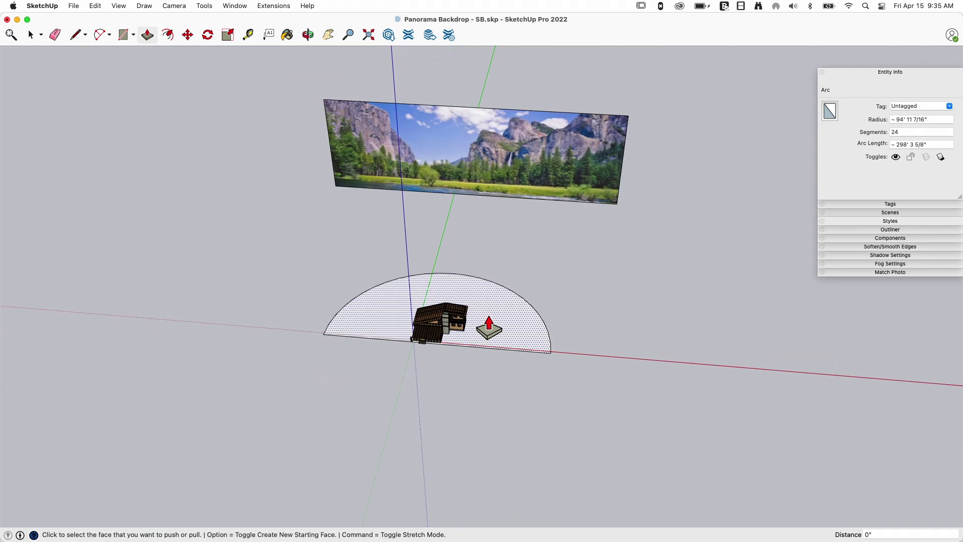
drag(490, 323, 628, 129)
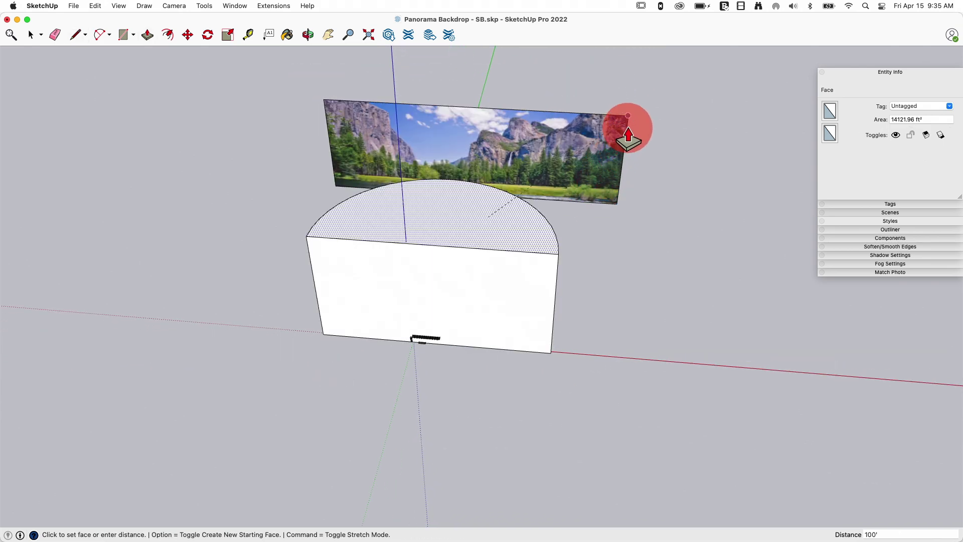
click(627, 123)
key(space)
middle_drag(557, 264, 435, 254)
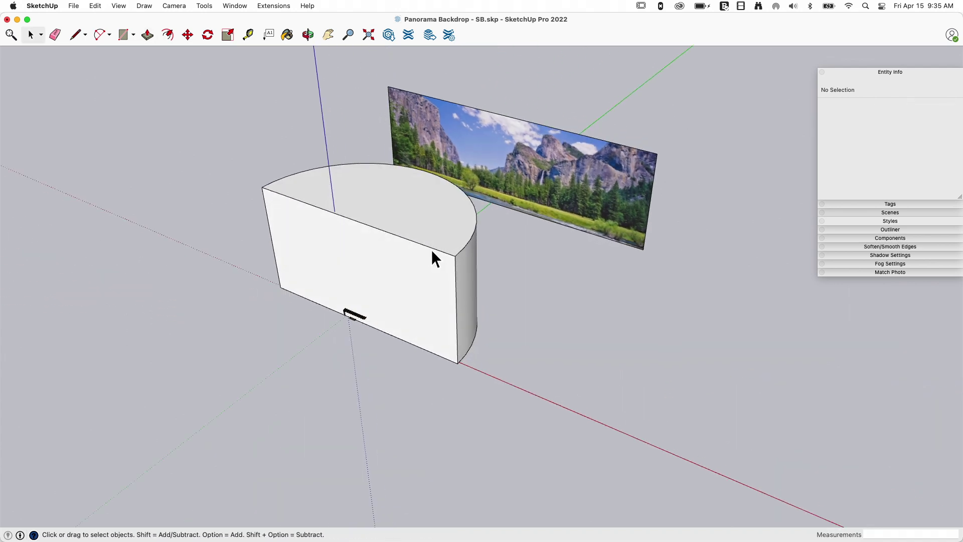
- Erase the edge shared by the solid's top and front faces to leave only the curved wall and floor
key(e)
click(394, 230)
key(space)
middle_drag(396, 224, 354, 202)
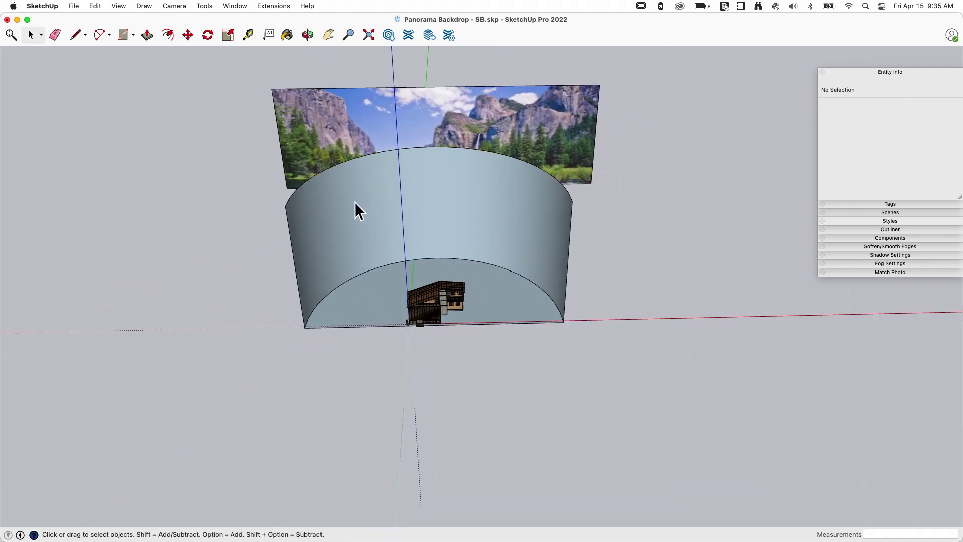
scroll(440, 183, up, 10)
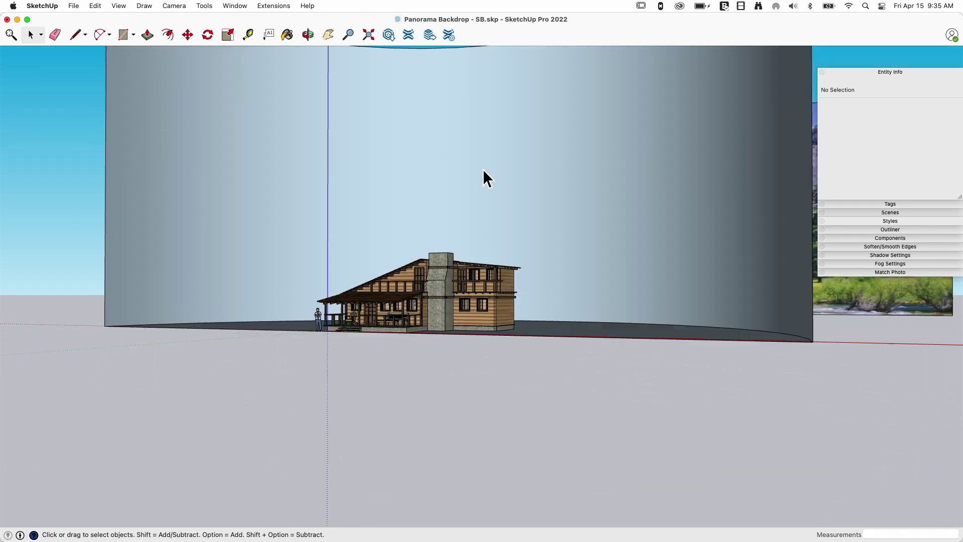
- Select the connected curved wall and floor and reverse their faces so the front sides face the house
scroll(484, 170, down, 5)
scroll(483, 169, up, 5)
middle_drag(483, 170, 531, 339)
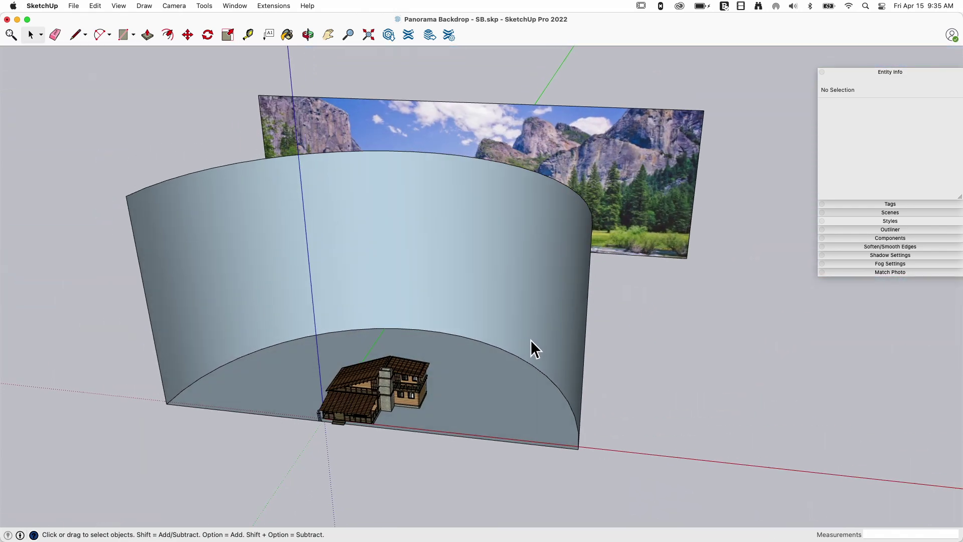
triple_click(499, 372)
right_click(501, 379)
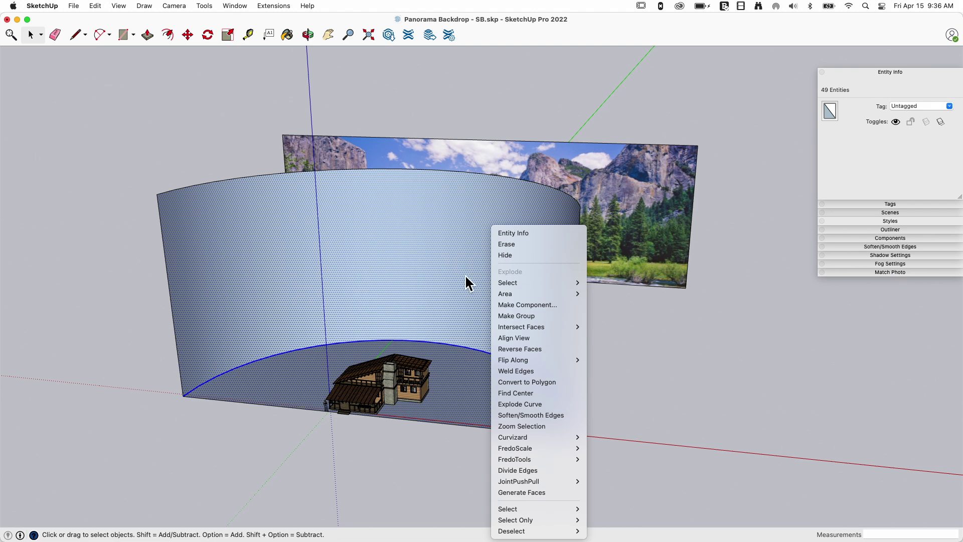
click(533, 350)
middle_drag(543, 308, 480, 191)
click(683, 362)
- Sample the panorama material from the flat backdrop and paint it onto the inside of the curved wall
click(483, 196)
key(b)
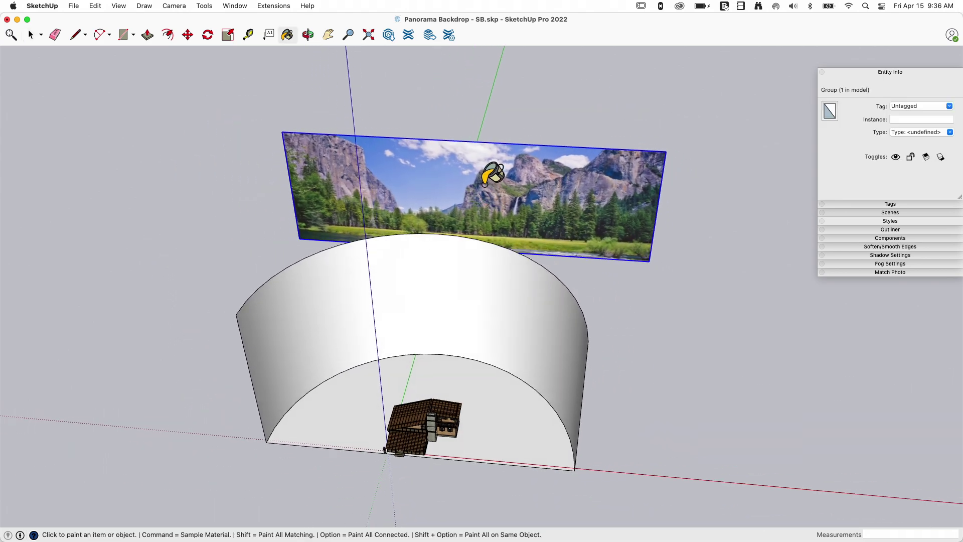
super+click(452, 179)
click(386, 275)
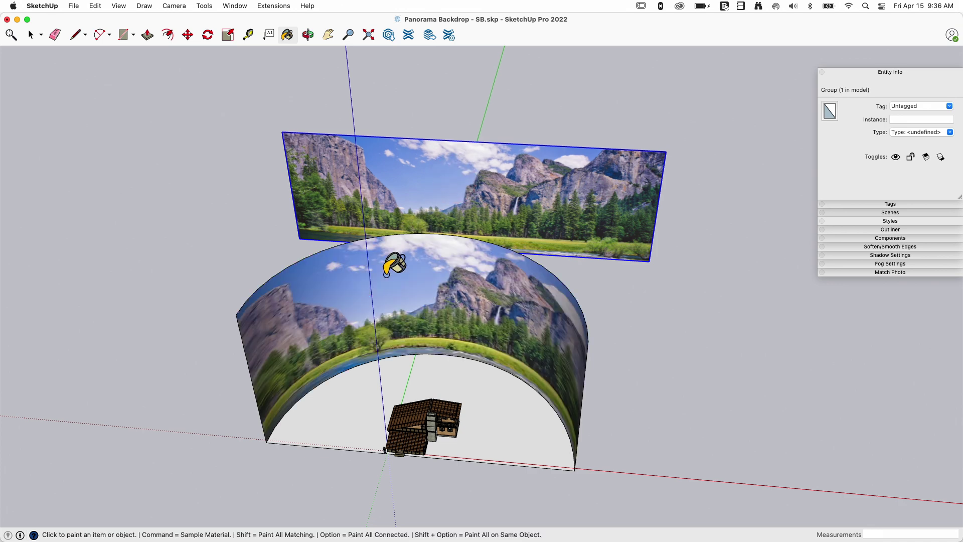
key(space)
middle_drag(634, 351, 655, 328)
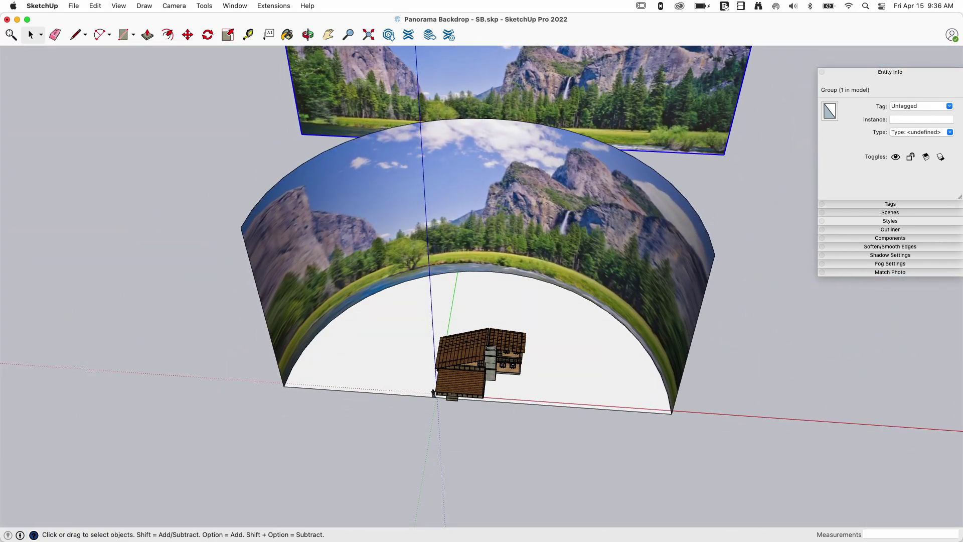
- Paint the half-circle floor with the green grass texture from the landscaping and fencing materials collection
drag(0, 71, 205, 128)
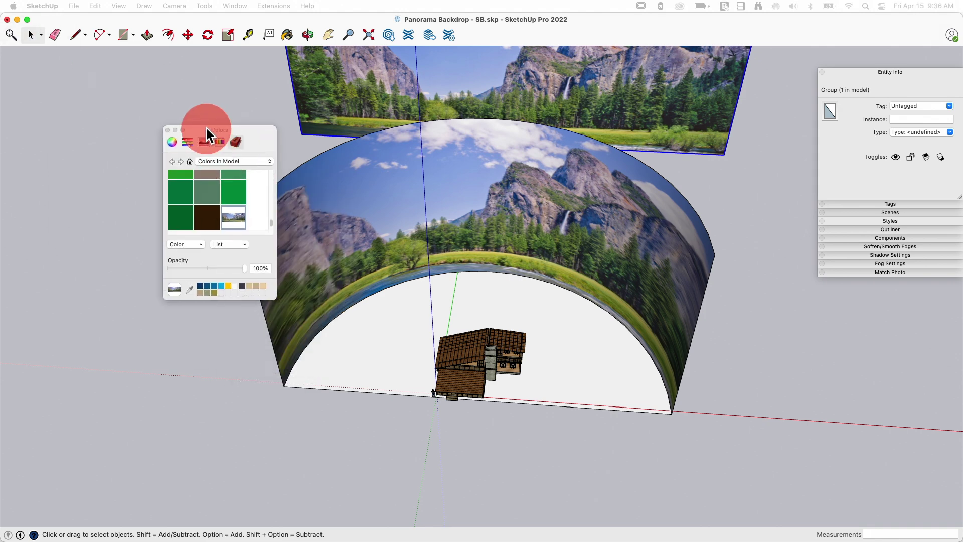
click(239, 161)
click(261, 202)
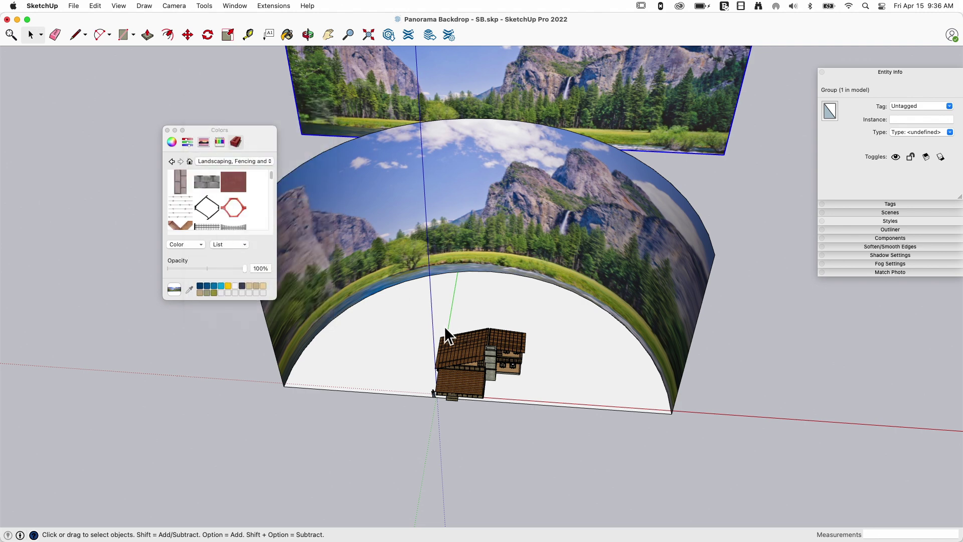
drag(271, 173, 271, 187)
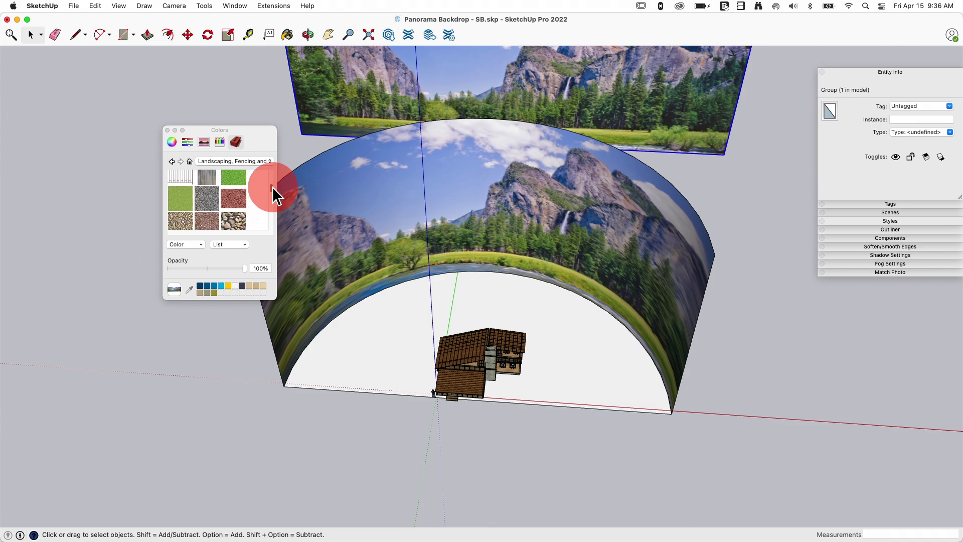
click(240, 186)
click(407, 341)
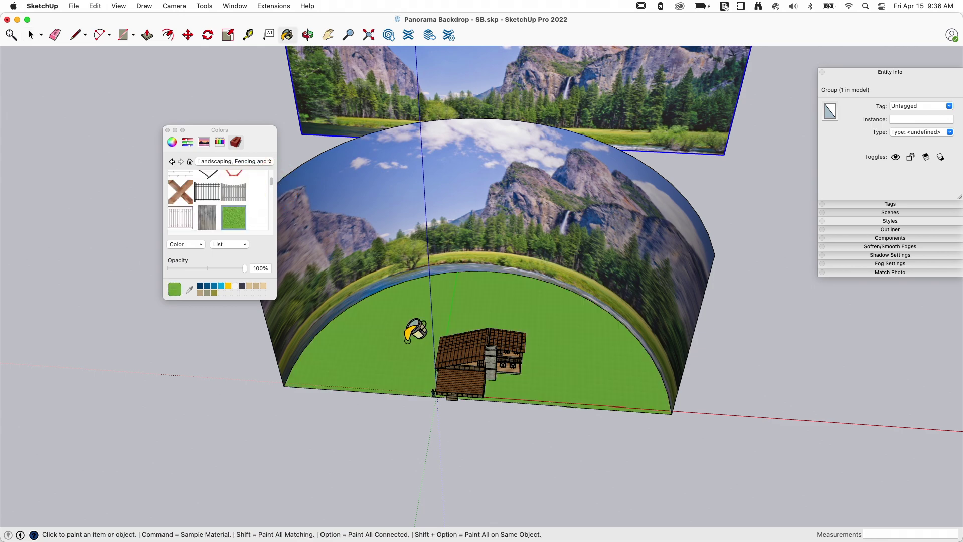
click(168, 130)
scroll(394, 206, up, 10)
key(space)
- Move the Mountain house component back from the floor's front edge toward the curved wall
scroll(397, 217, down, 5)
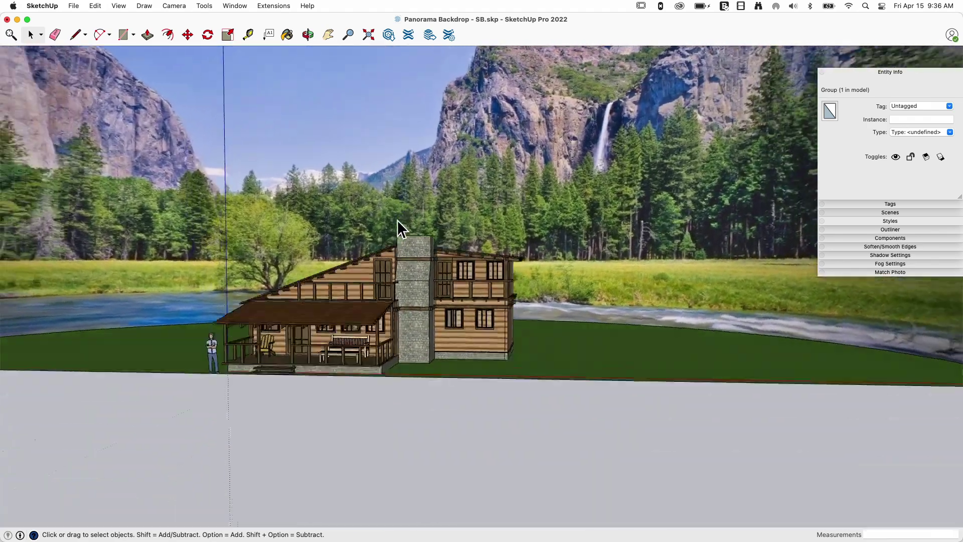
scroll(396, 220, up, 5)
scroll(401, 218, up, 10)
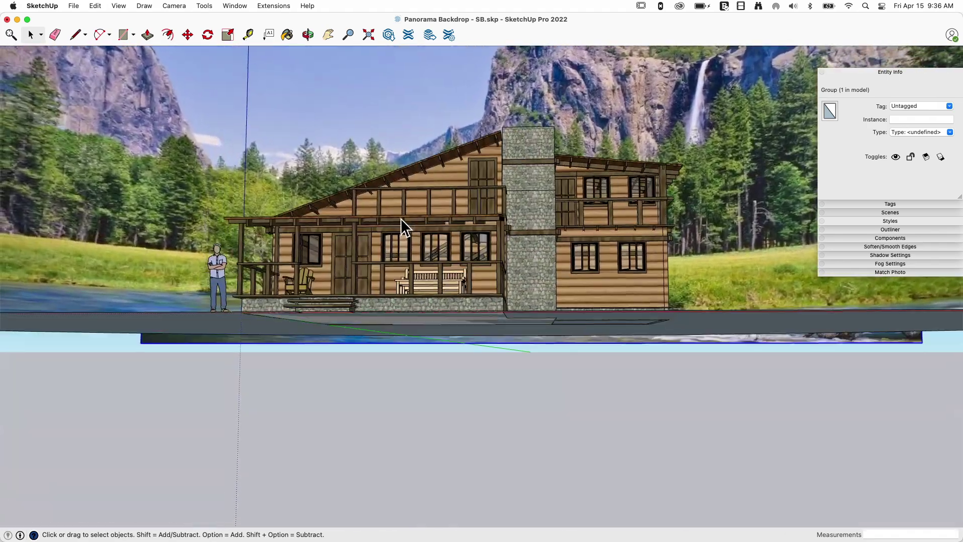
scroll(402, 218, down, 10)
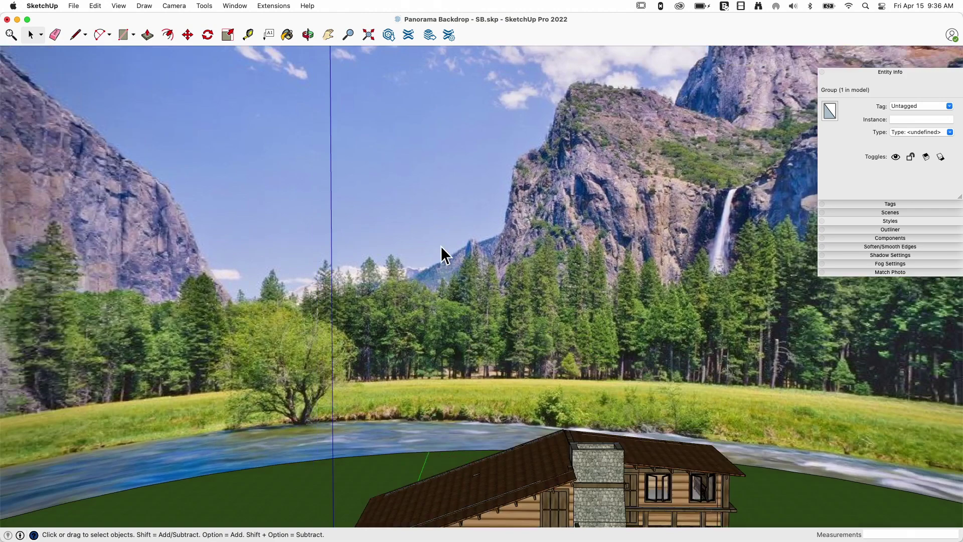
middle_drag(441, 254, 359, 405)
click(364, 438)
key(m)
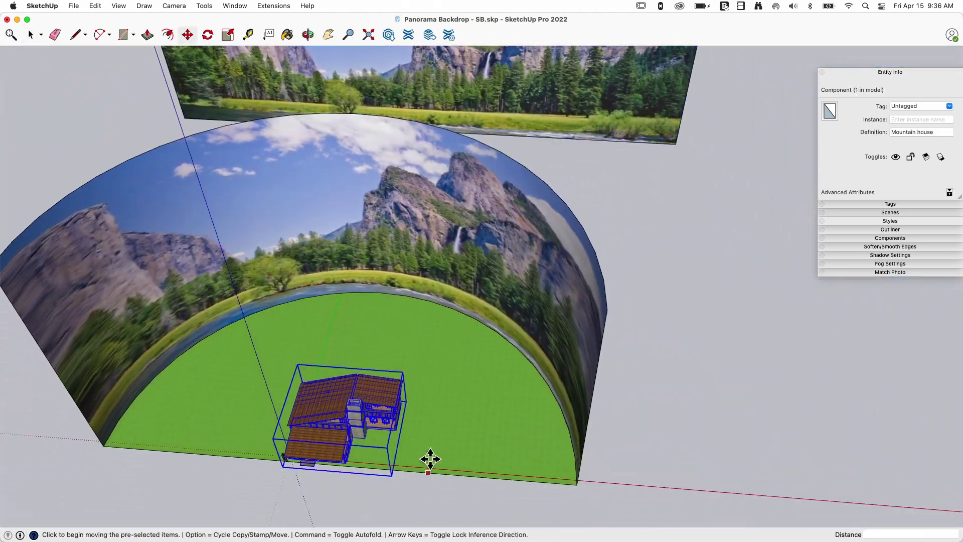
click(430, 458)
click(440, 410)
key(space)
- Examine the house against the curved panorama from close up and from a distance, and select the curved wall
scroll(437, 435, up, 8)
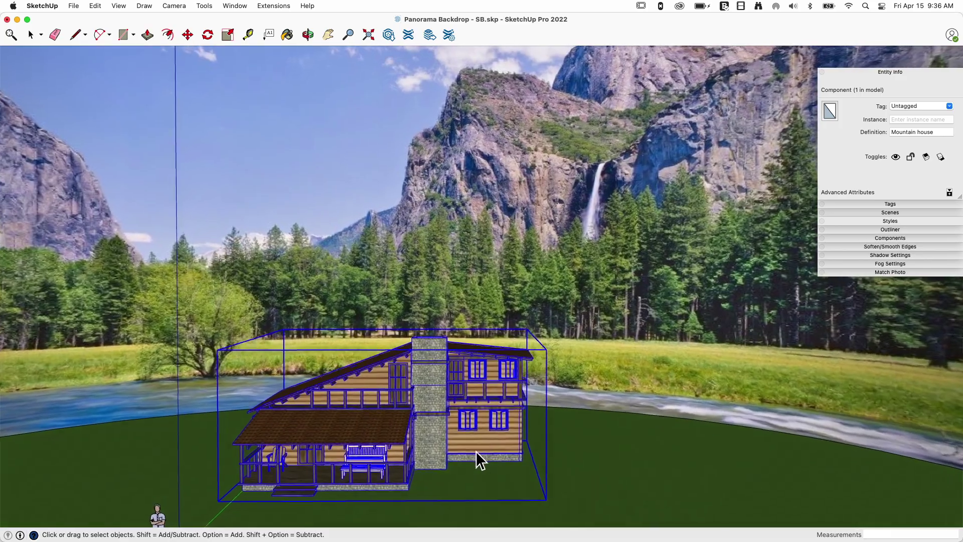
middle_drag(475, 450, 482, 454)
scroll(481, 455, up, 3)
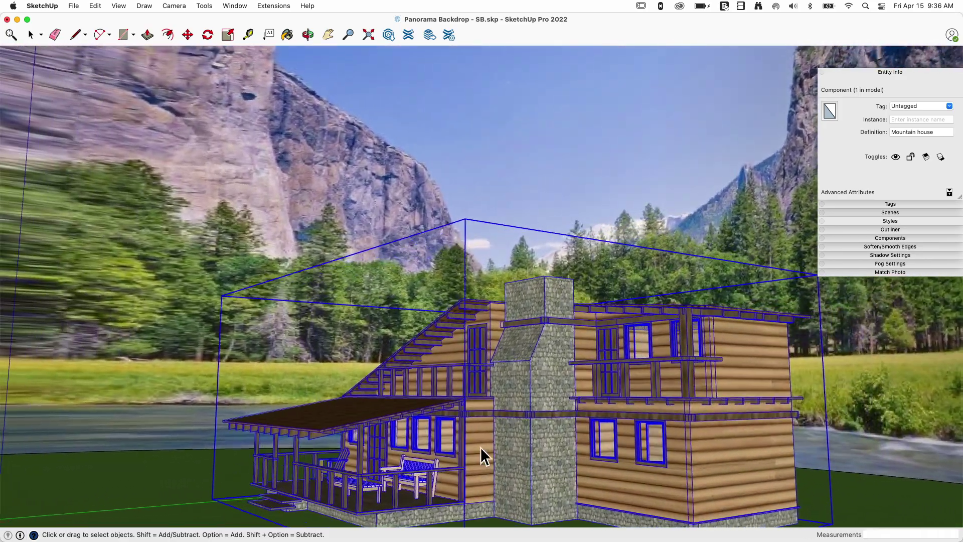
middle_drag(480, 447, 32, 230)
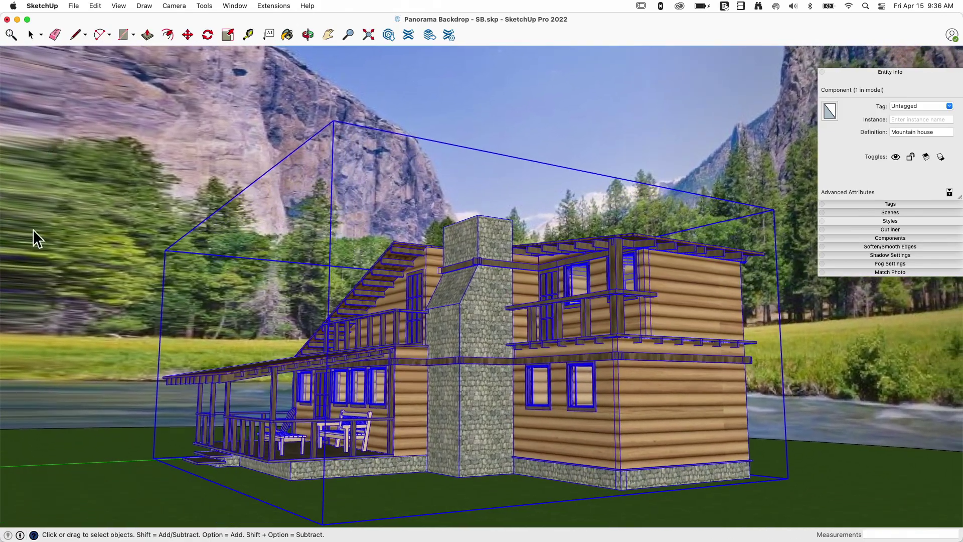
scroll(490, 276, down, 10)
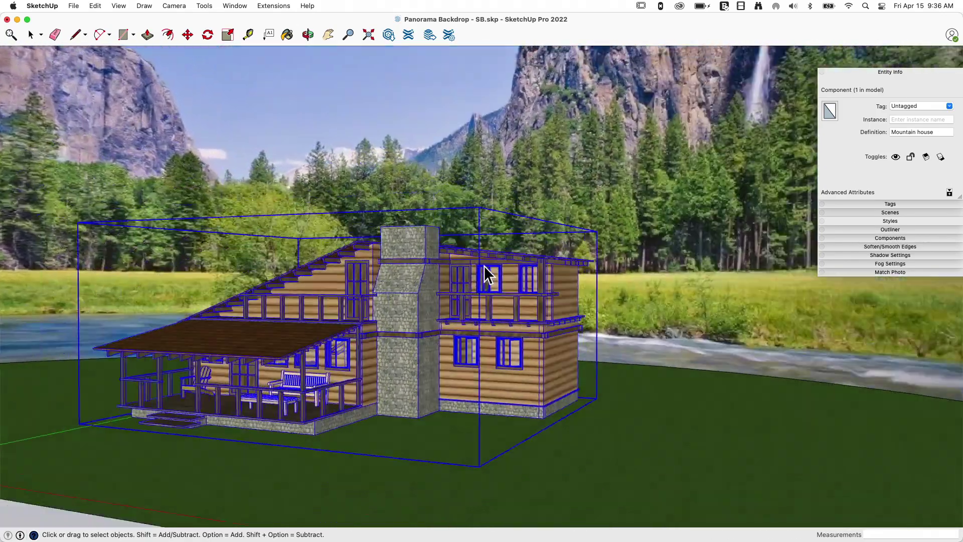
scroll(489, 261, down, 5)
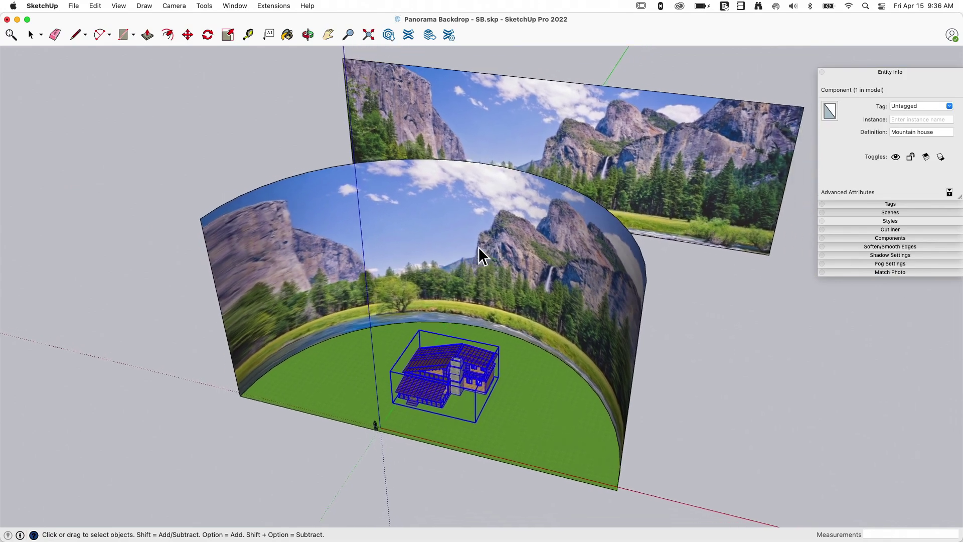
click(479, 255)
middle_drag(480, 255, 327, 215)
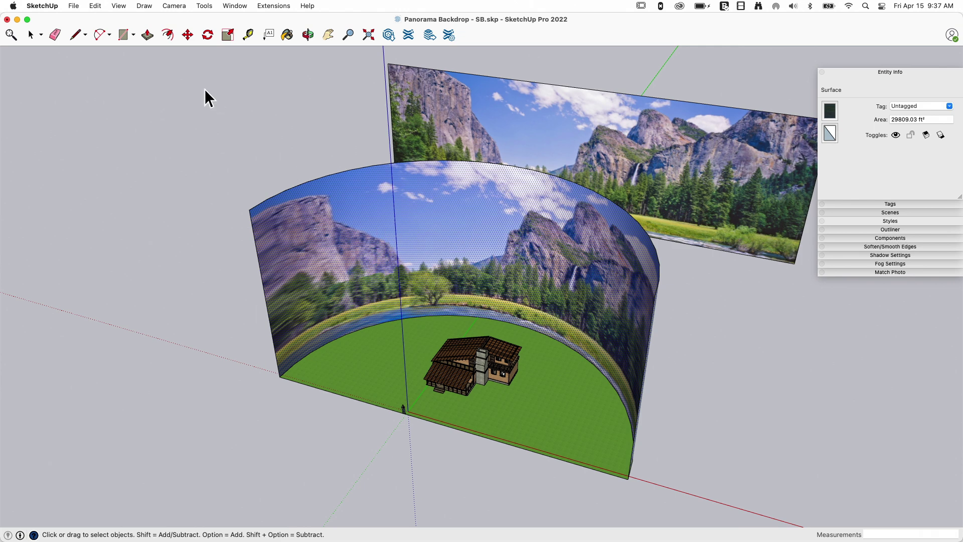
- Show the hidden geometry to expose the curved wall's individual segments
drag(97, 5, 138, 77)
middle_drag(387, 241, 375, 261)
key(b)
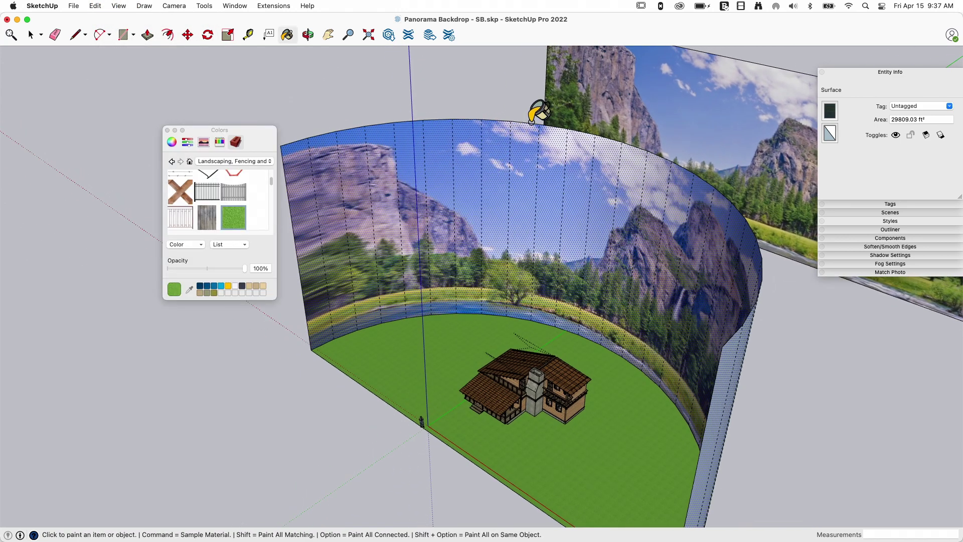
super+click(610, 97)
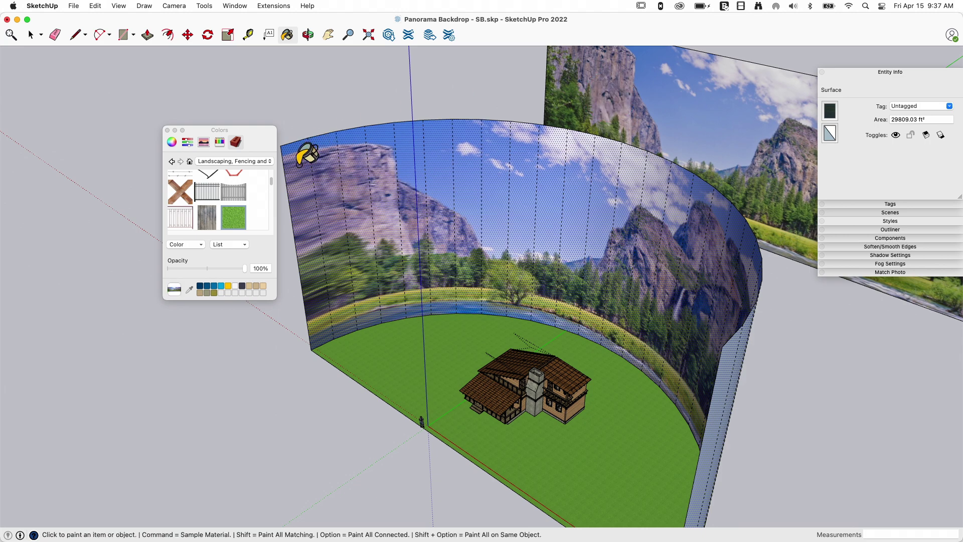
click(166, 130)
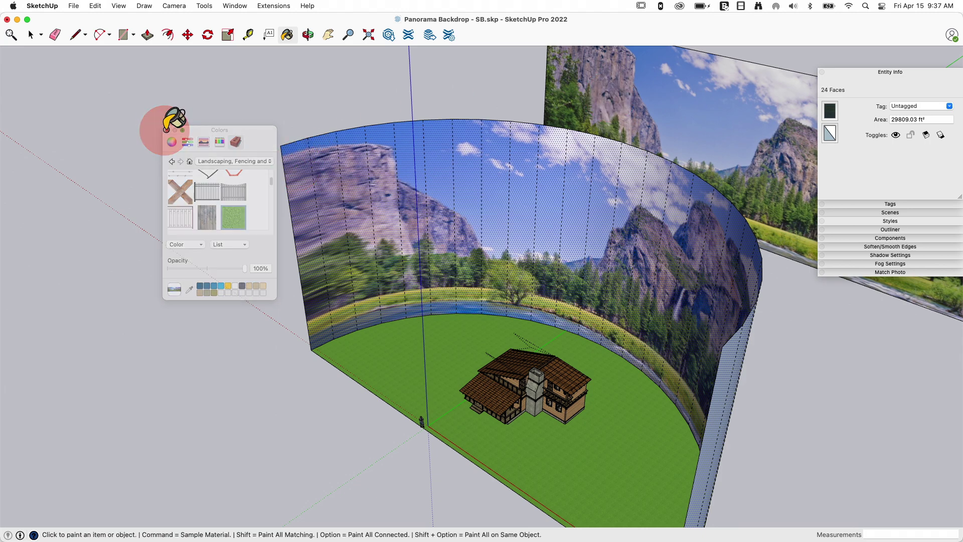
key(space)
- Explode the flat panorama backdrop group behind the curved wall
scroll(398, 206, down, 3)
scroll(251, 291, up, 2)
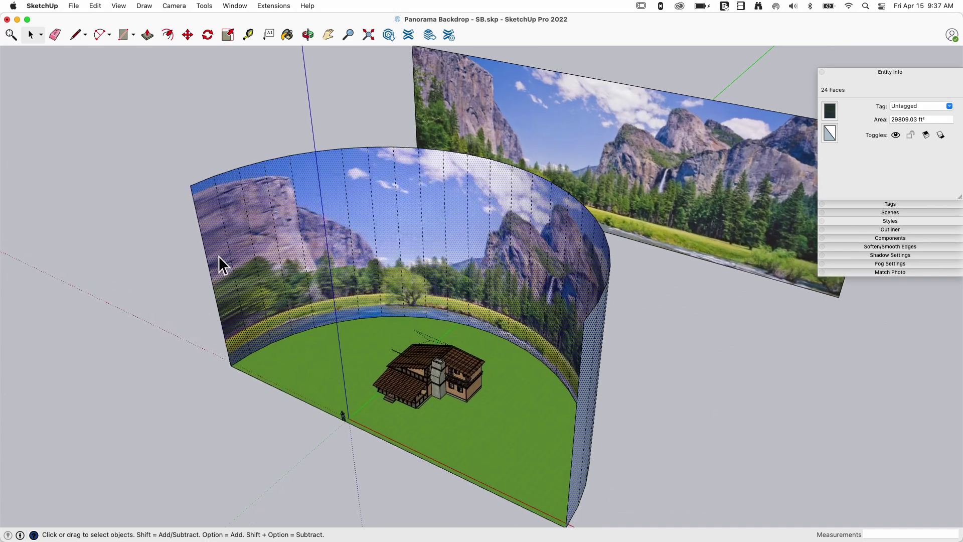
middle_drag(258, 209, 414, 157)
click(435, 137)
right_click(414, 157)
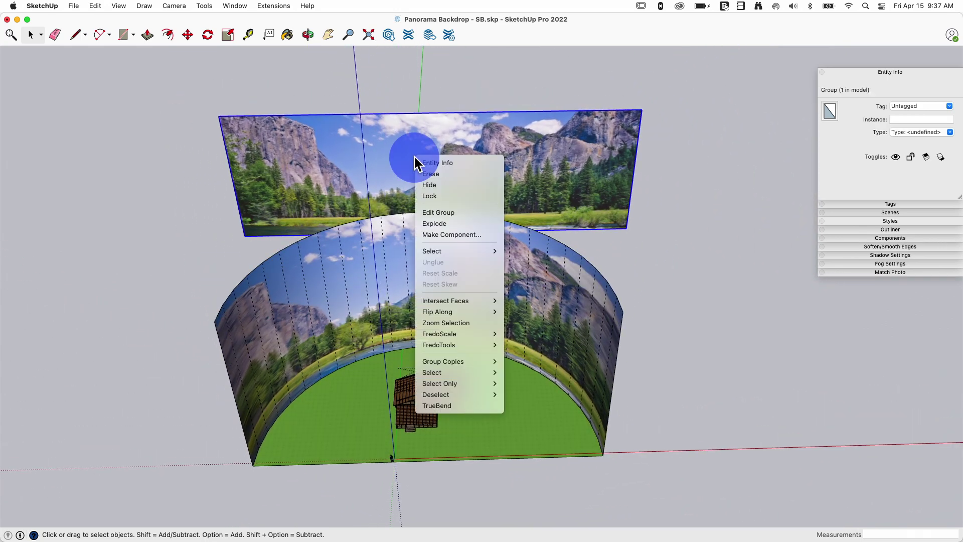
click(440, 224)
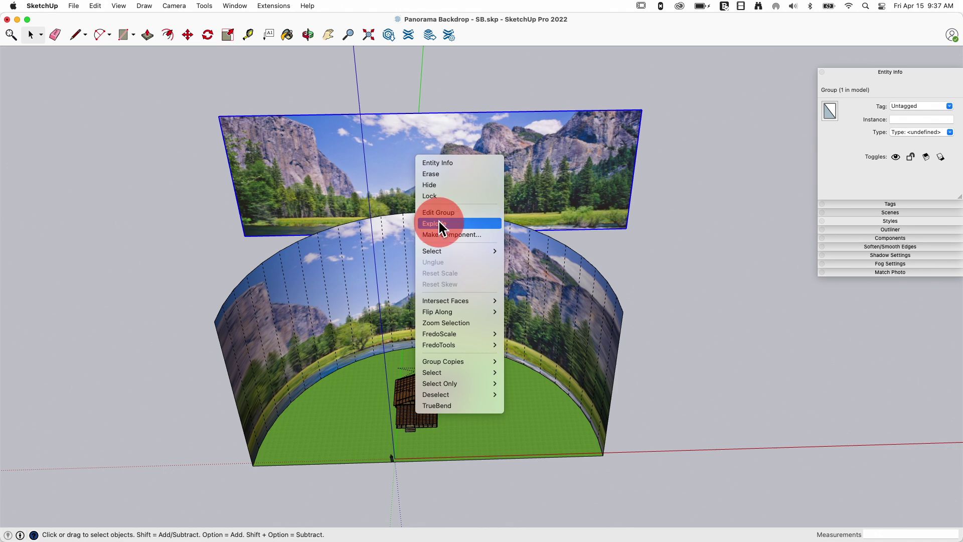
- Turn off the Projected texture option on the flat panorama face and check the setting
middle_drag(399, 154, 461, 146)
right_click(389, 157)
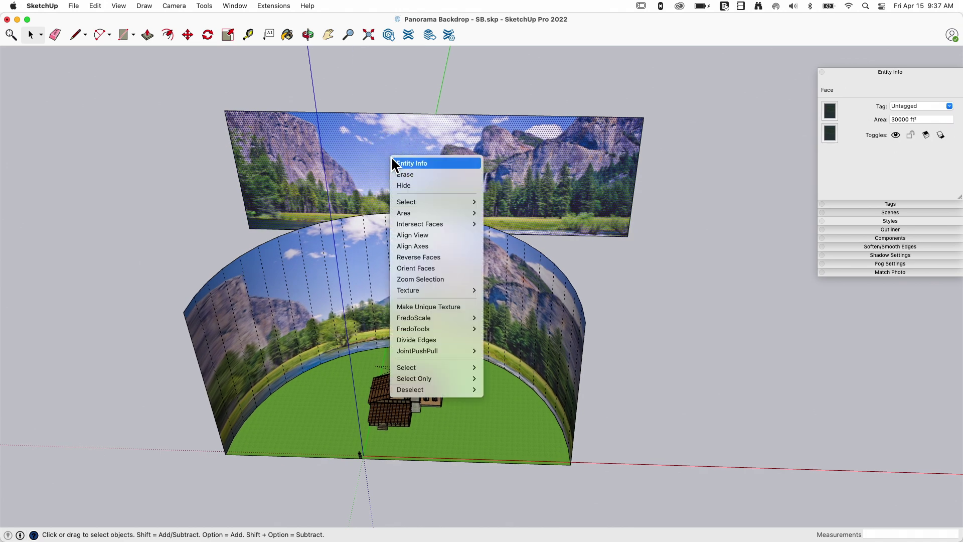
mouse_move(434, 289)
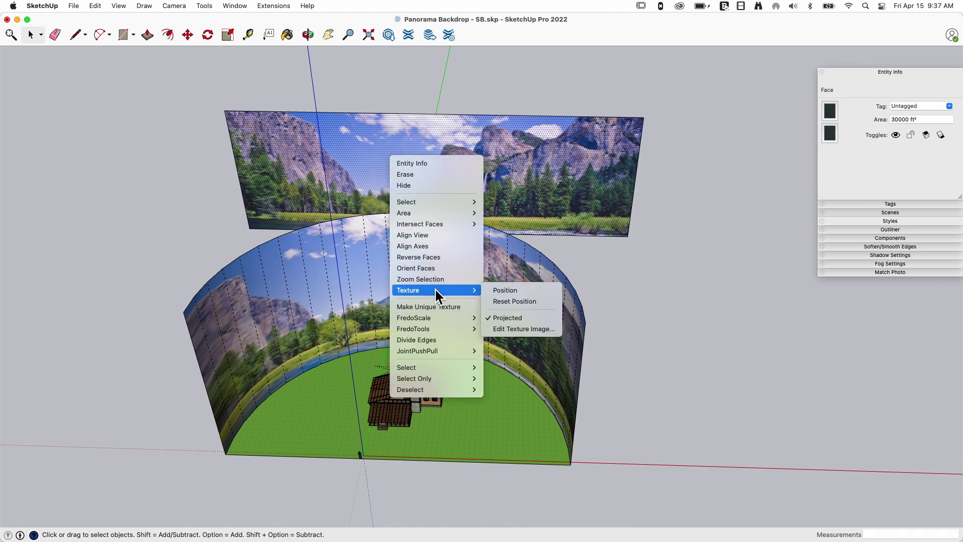
click(501, 323)
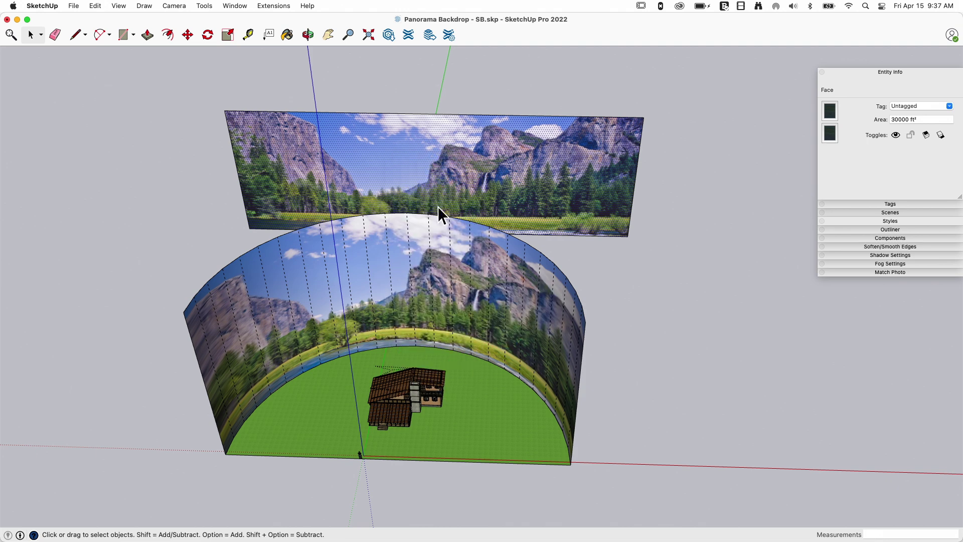
right_click(405, 147)
mouse_move(445, 279)
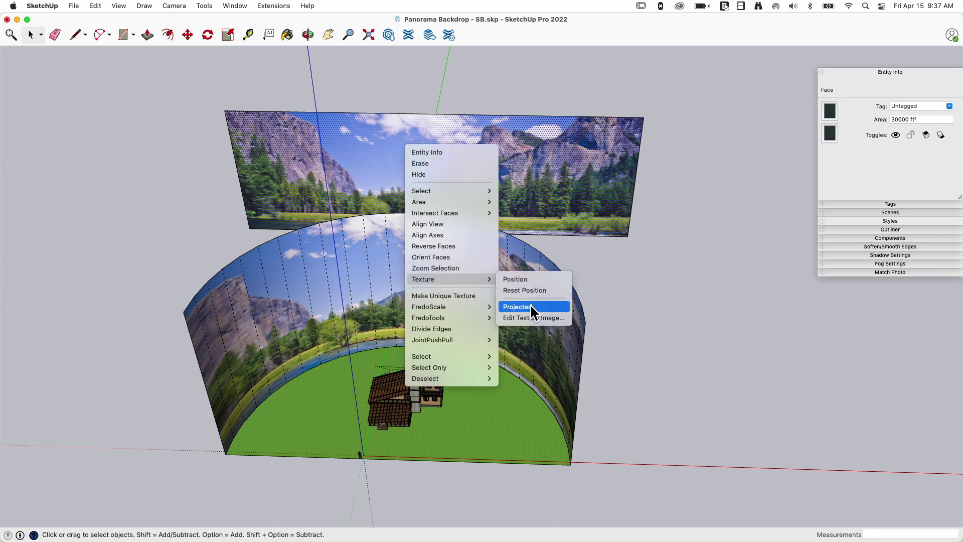
click(654, 287)
- Sample the non-projected panorama texture from the flat backdrop and paint it onto the first segment at the curved wall's left end
middle_drag(653, 288, 430, 167)
key(b)
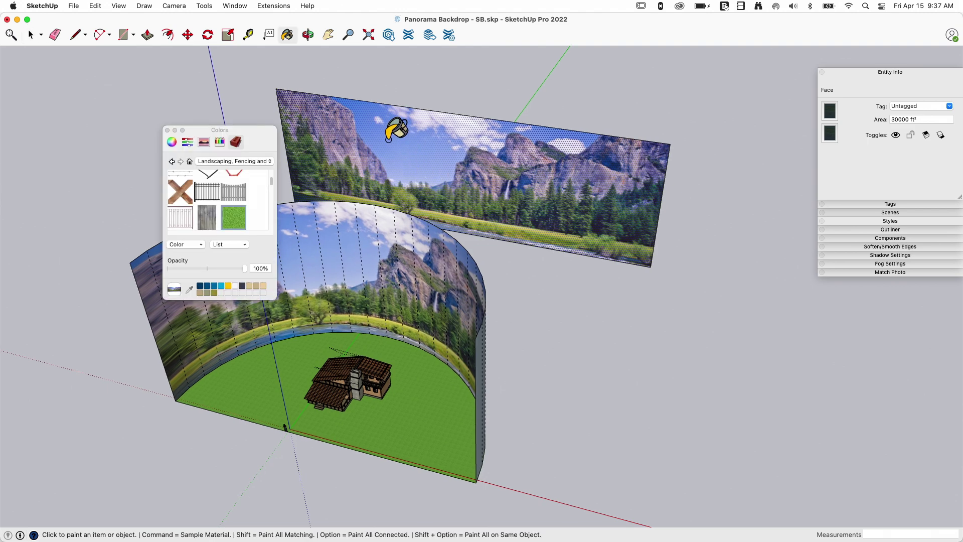
super+click(386, 140)
drag(253, 131, 898, 310)
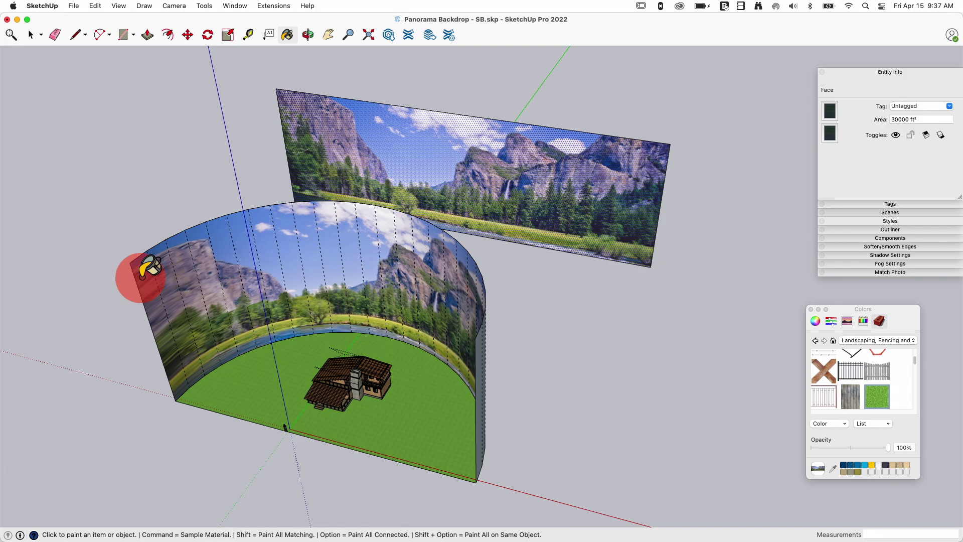
scroll(185, 318, up, 8)
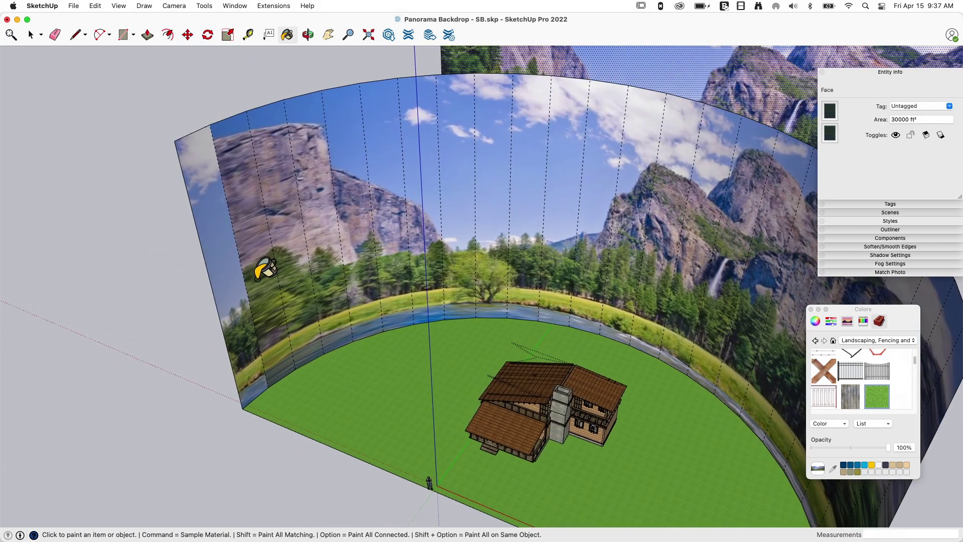
scroll(235, 293, down, 3)
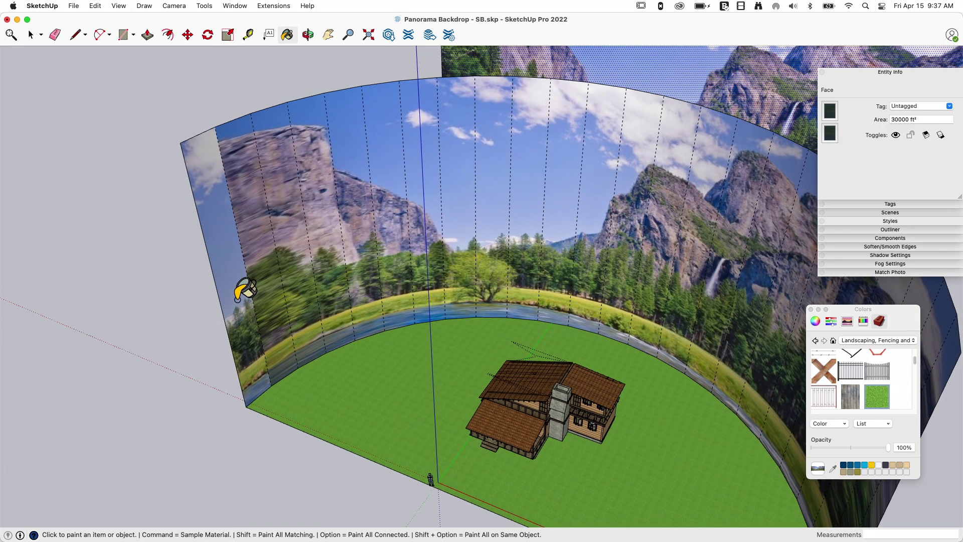
- Reposition the texture on the first wall segment so the image's lower-left corner meets the segment's lower outer corner
key(space)
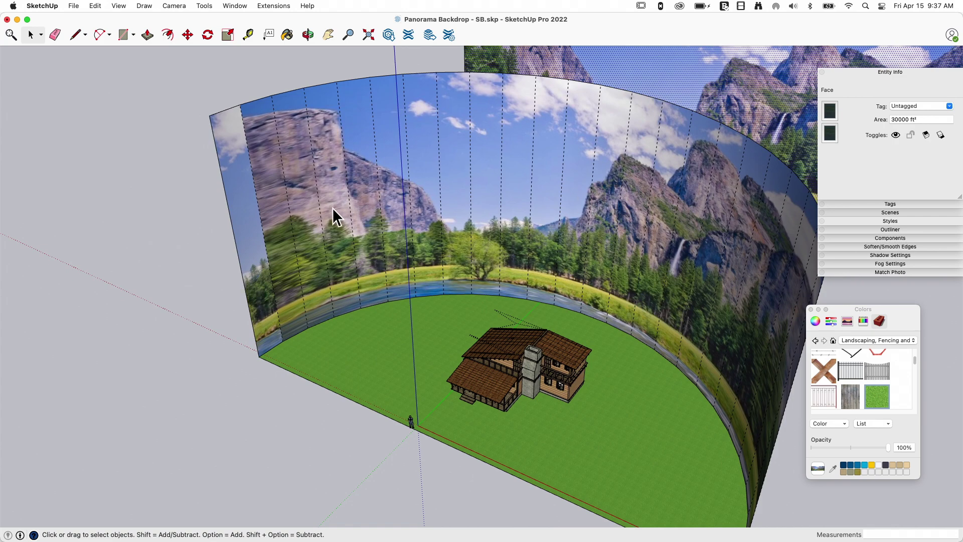
middle_drag(333, 207, 282, 200)
right_click(256, 234)
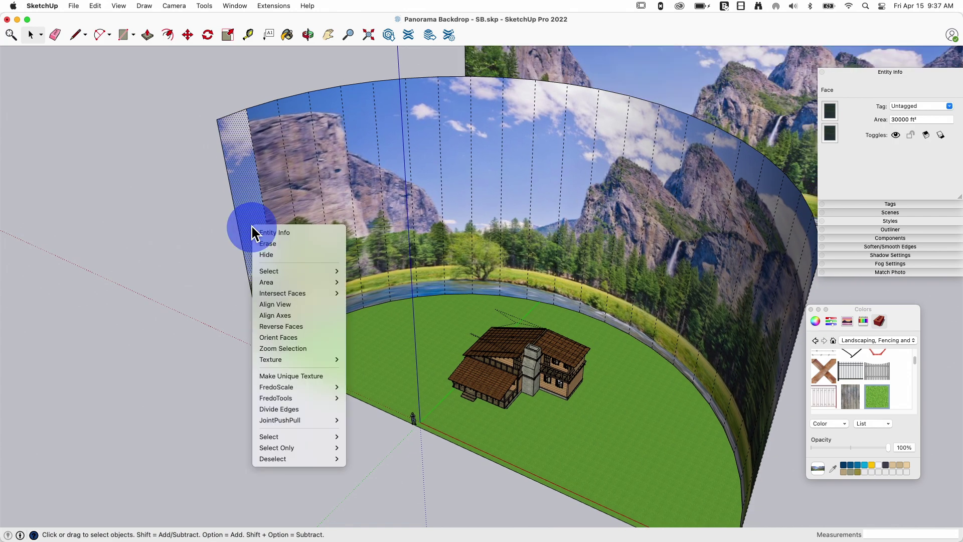
mouse_move(312, 358)
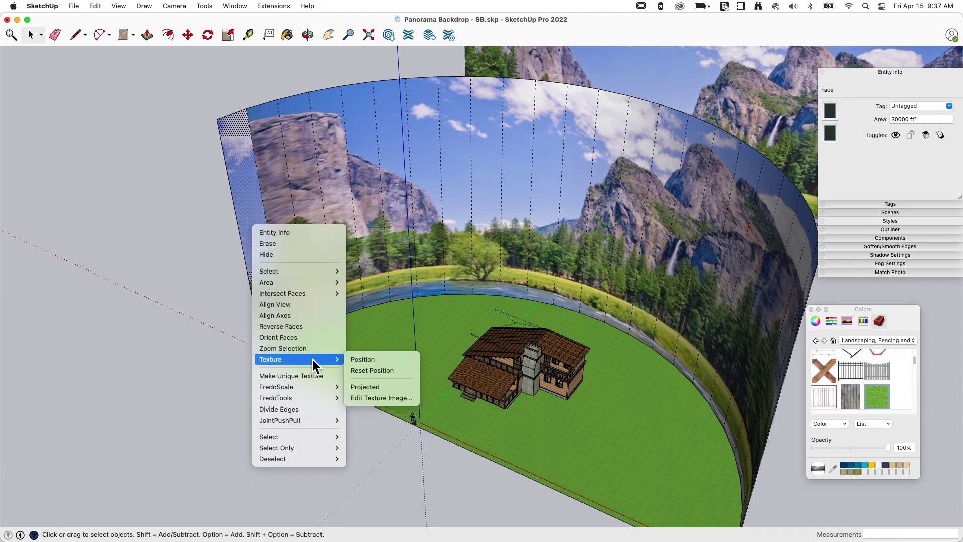
click(358, 359)
scroll(149, 254, up, 6)
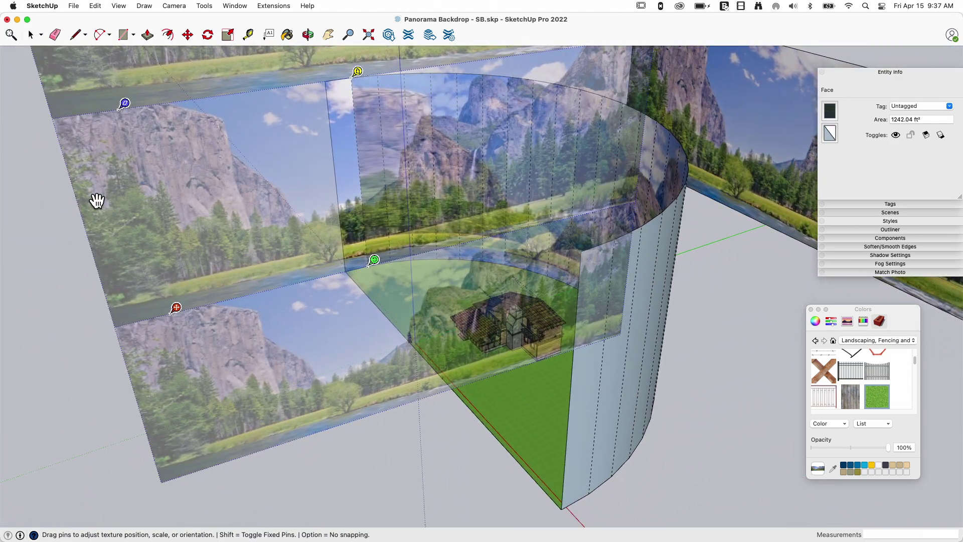
drag(97, 200, 347, 157)
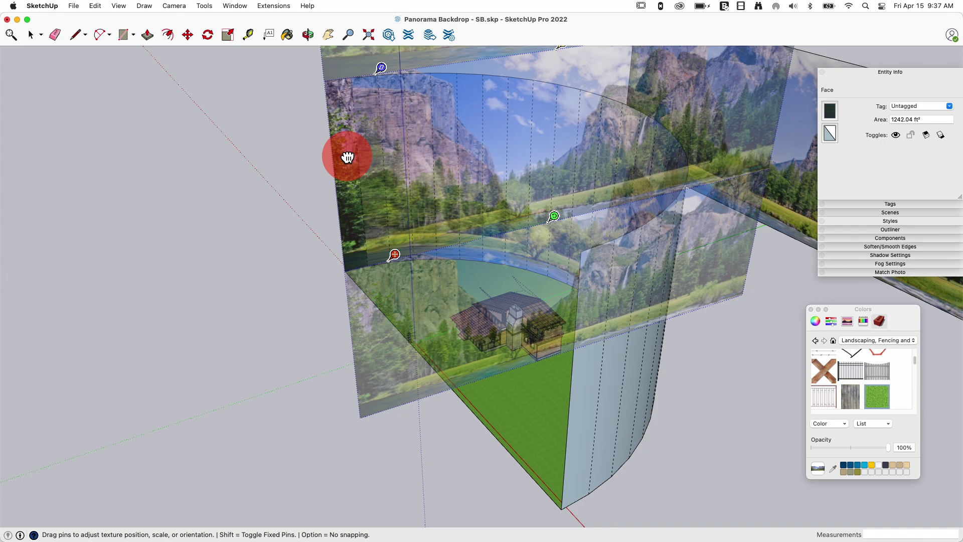
middle_drag(214, 190, 663, 295)
click(244, 355)
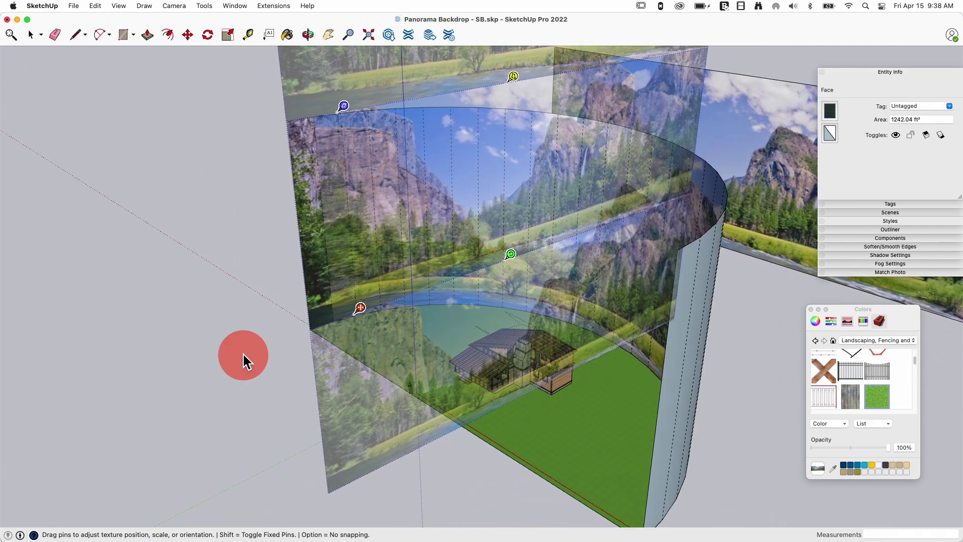
- Wrap the repositioned panorama from the first segment to the wall's middle, sampling each painted segment and painting the adjacent one
middle_drag(257, 350, 299, 264)
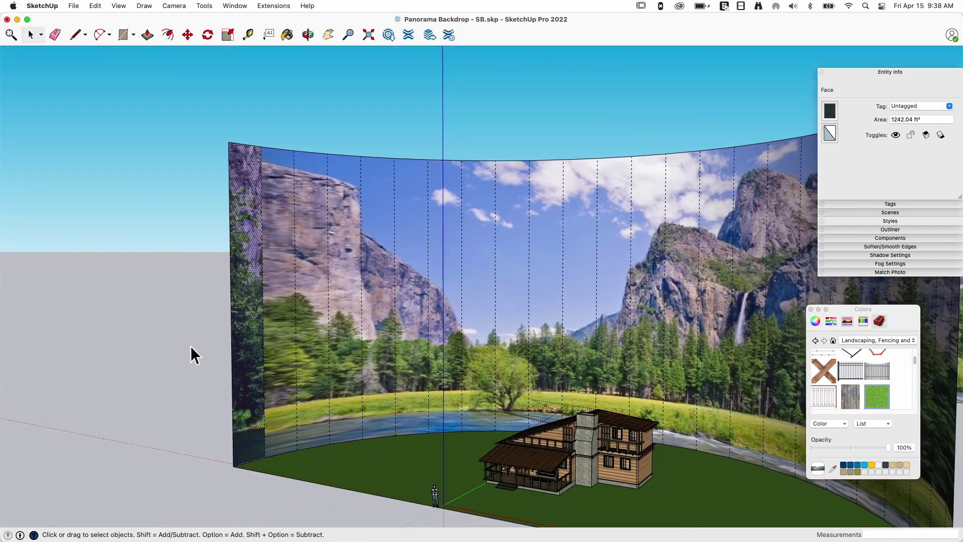
key(b)
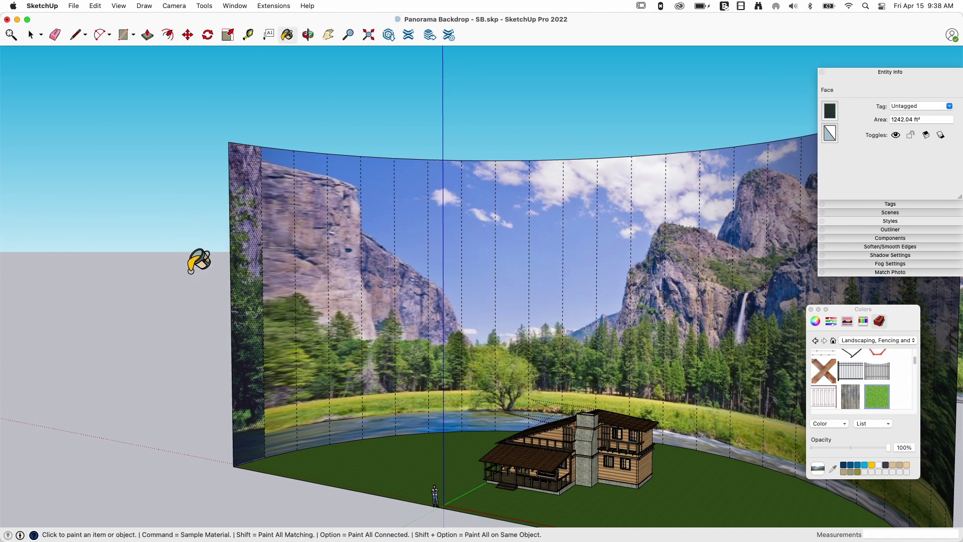
key(super)
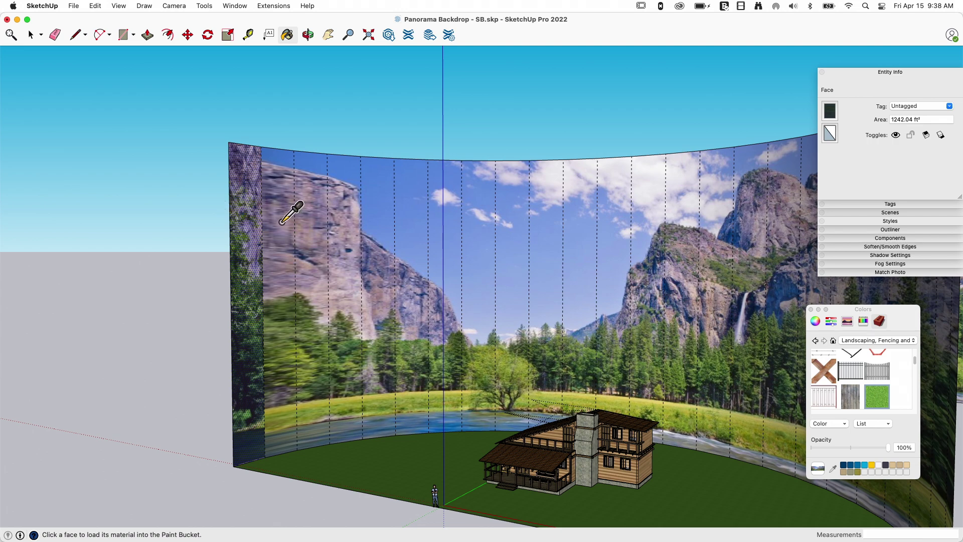
super+click(248, 231)
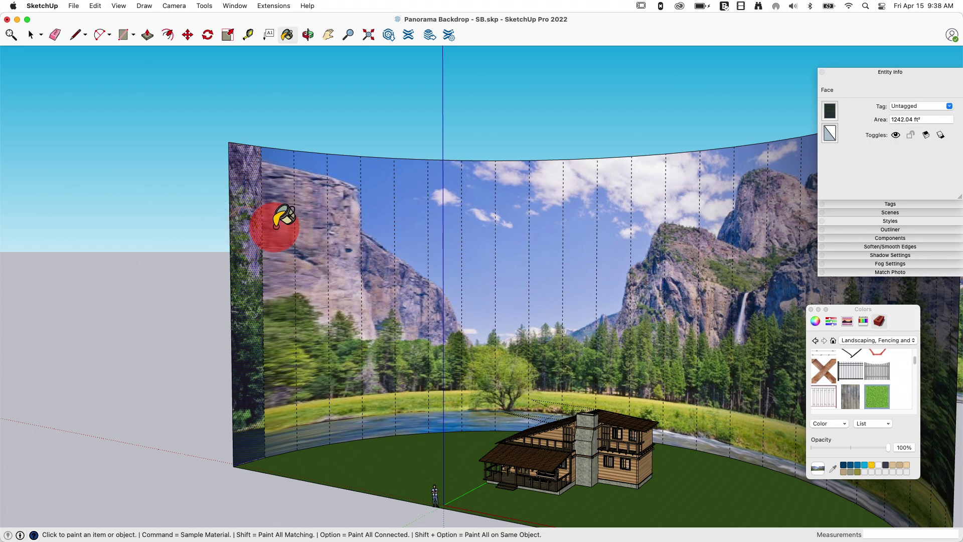
click(276, 226)
click(309, 220)
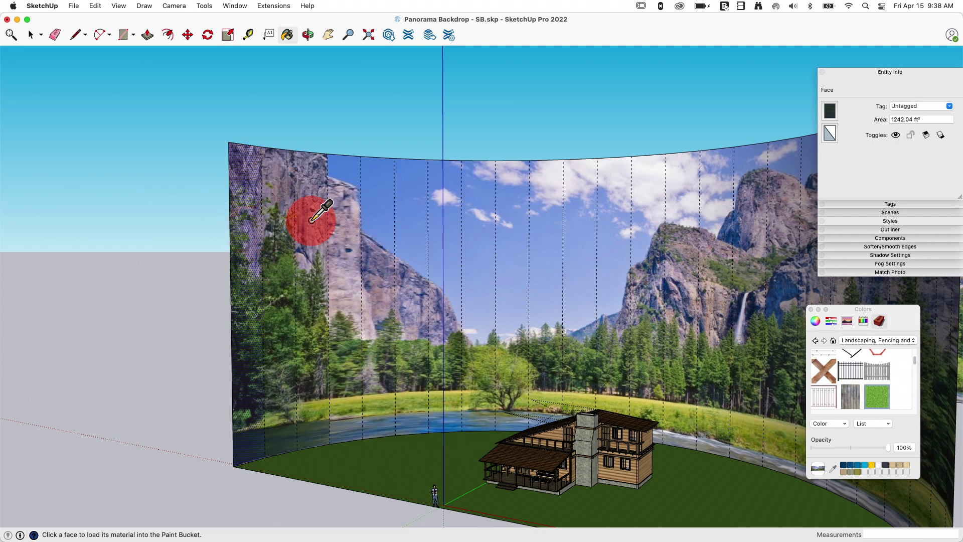
click(338, 221)
super+click(337, 222)
click(372, 223)
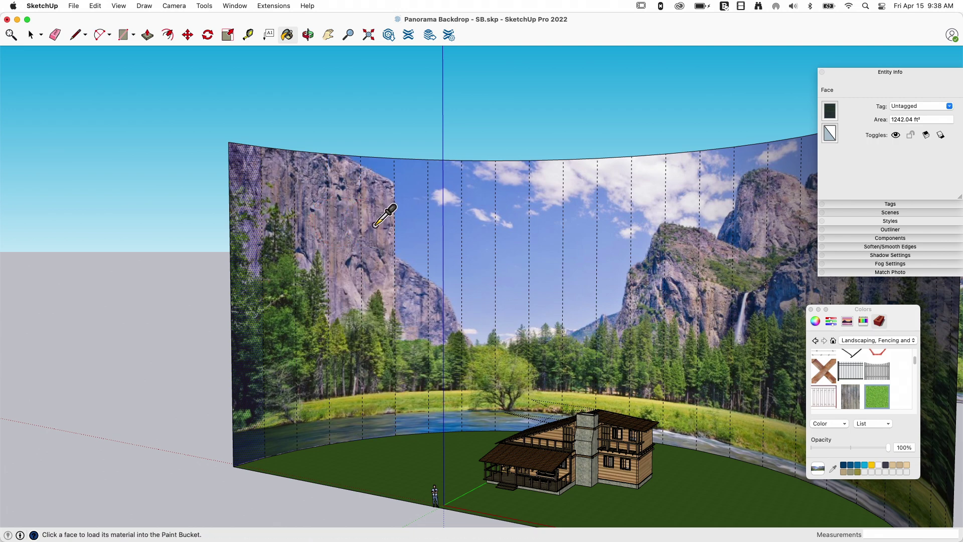
super+click(376, 226)
click(403, 228)
super+click(414, 234)
click(441, 235)
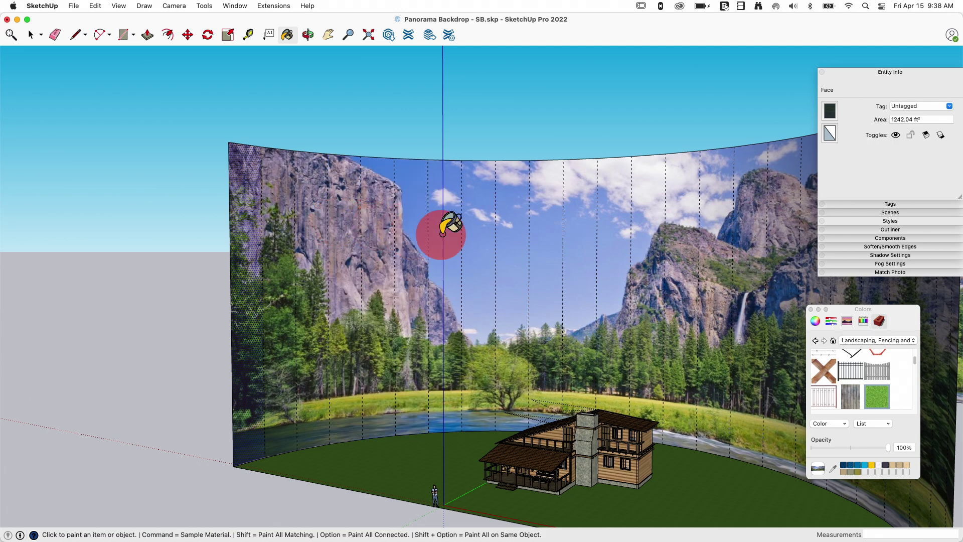
super+click(445, 244)
click(475, 239)
super+click(480, 246)
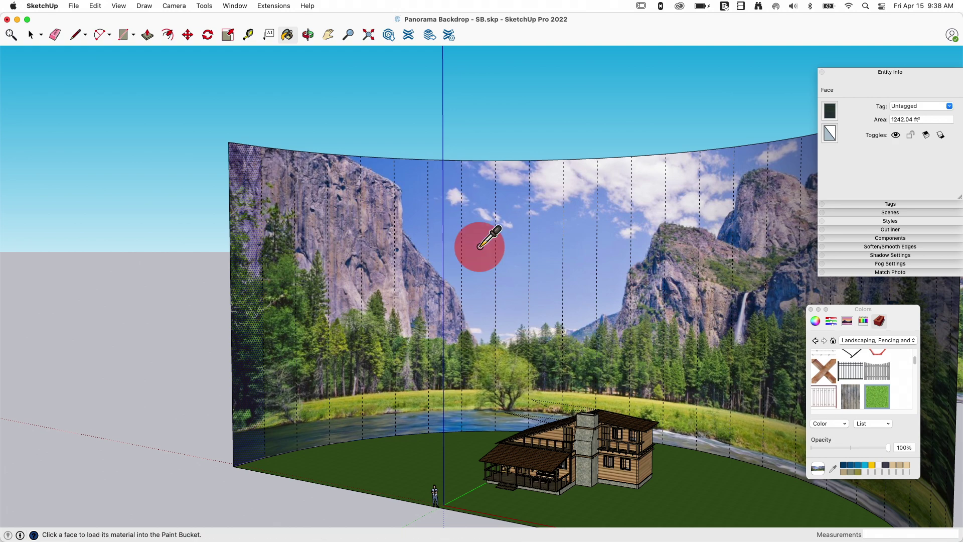
click(506, 244)
super+click(507, 247)
click(538, 248)
super+click(546, 256)
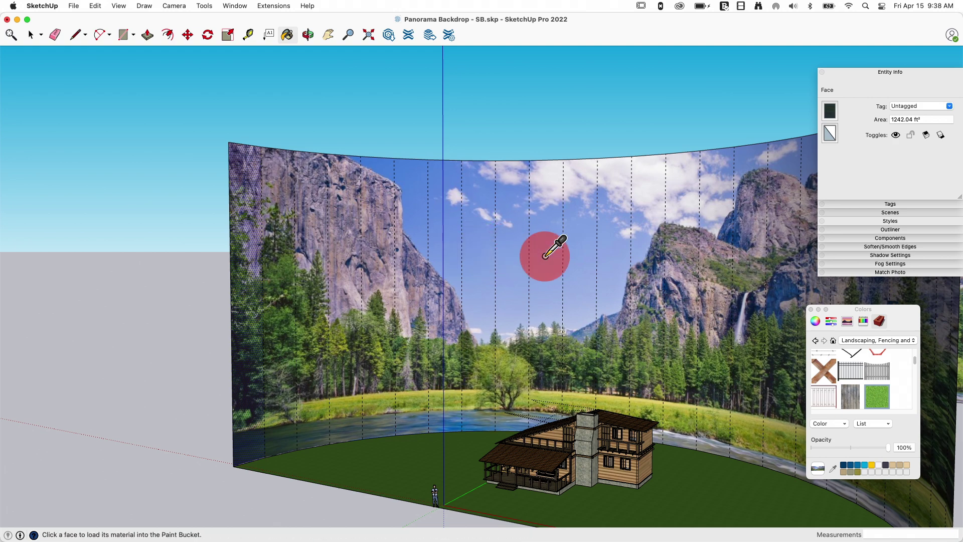
click(572, 247)
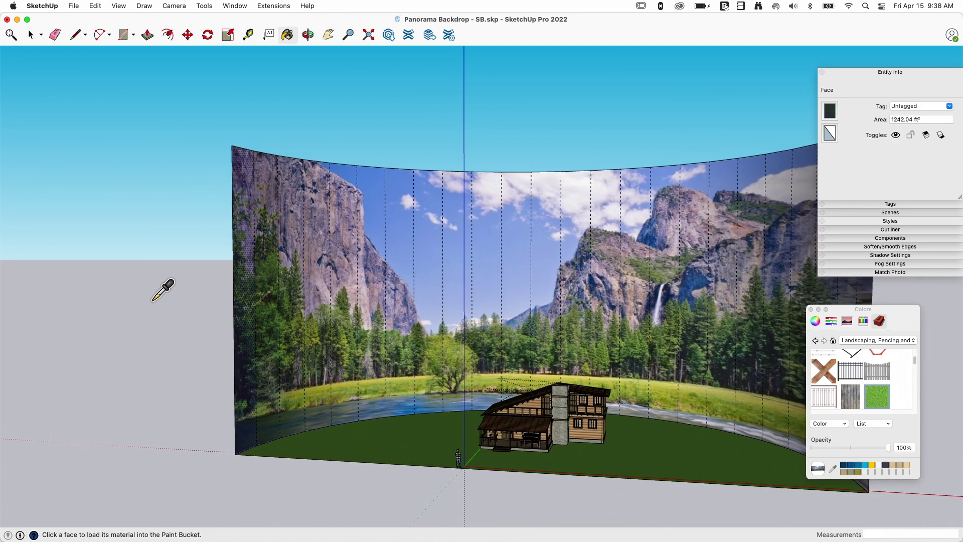
- Continue wrapping the panorama from the wall's middle to its right end, sampling each painted segment and painting the adjacent one
middle_drag(157, 284, 284, 182)
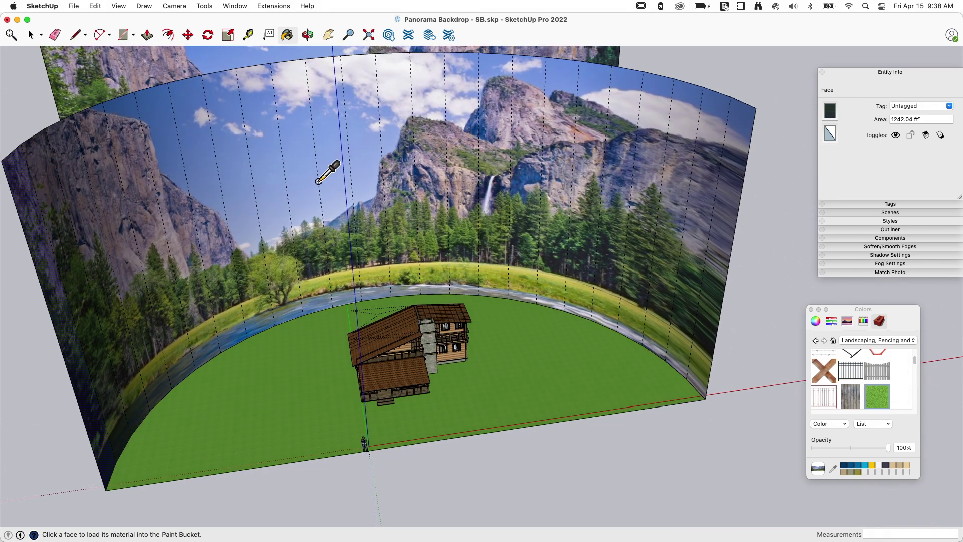
super+click(297, 175)
click(337, 170)
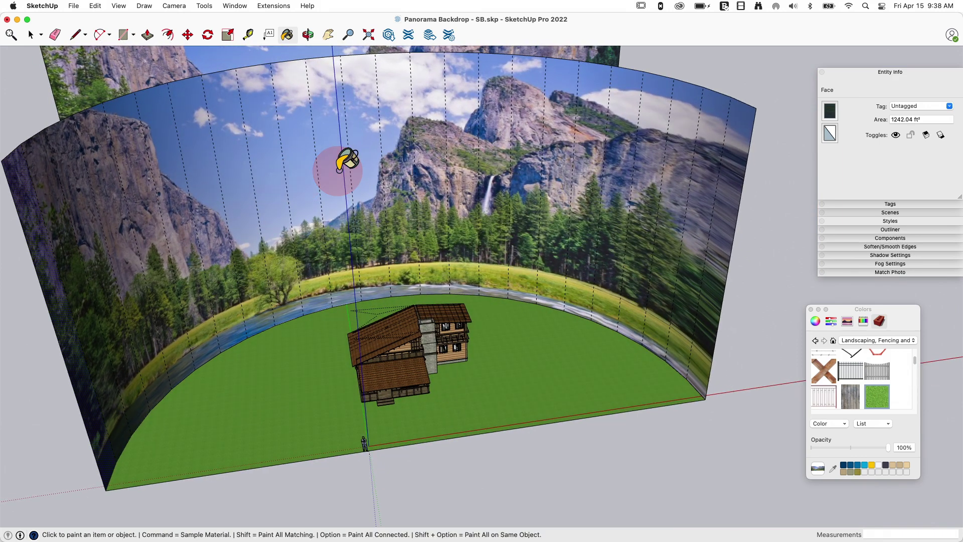
super+click(346, 170)
click(367, 166)
super+click(367, 166)
click(395, 159)
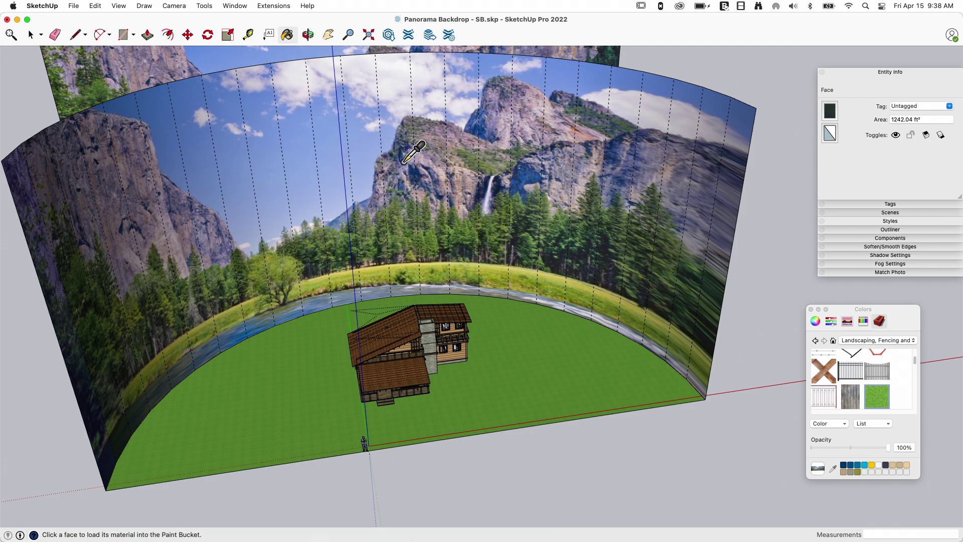
super+click(401, 161)
click(420, 156)
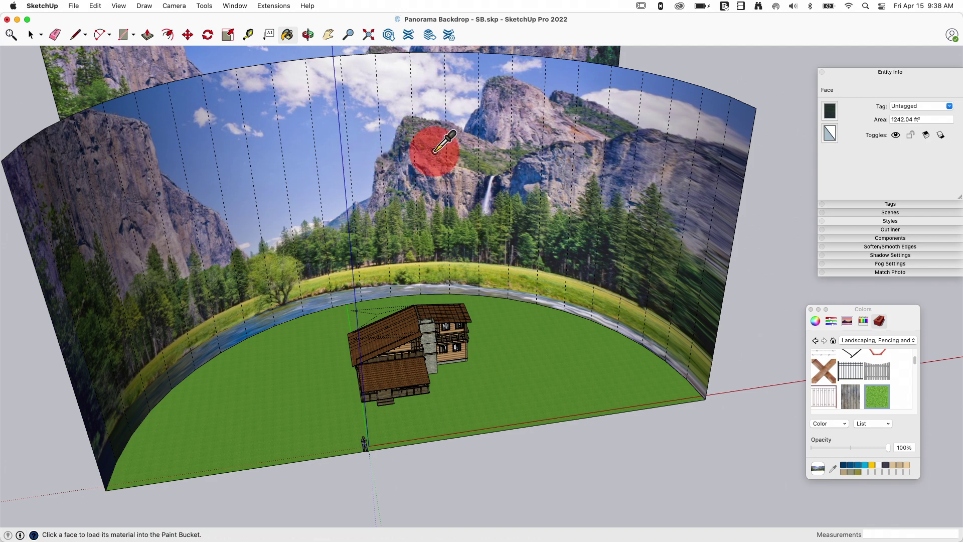
click(459, 143)
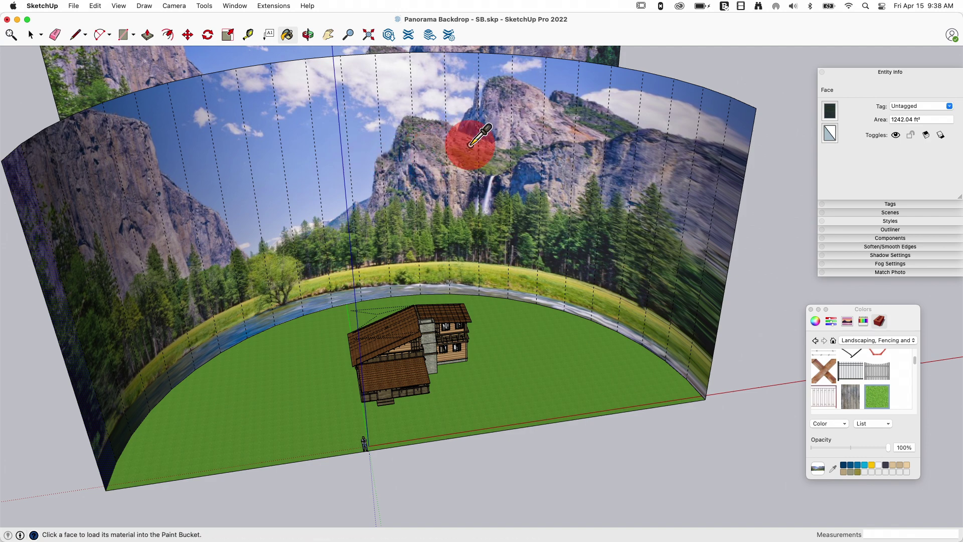
click(497, 140)
click(528, 129)
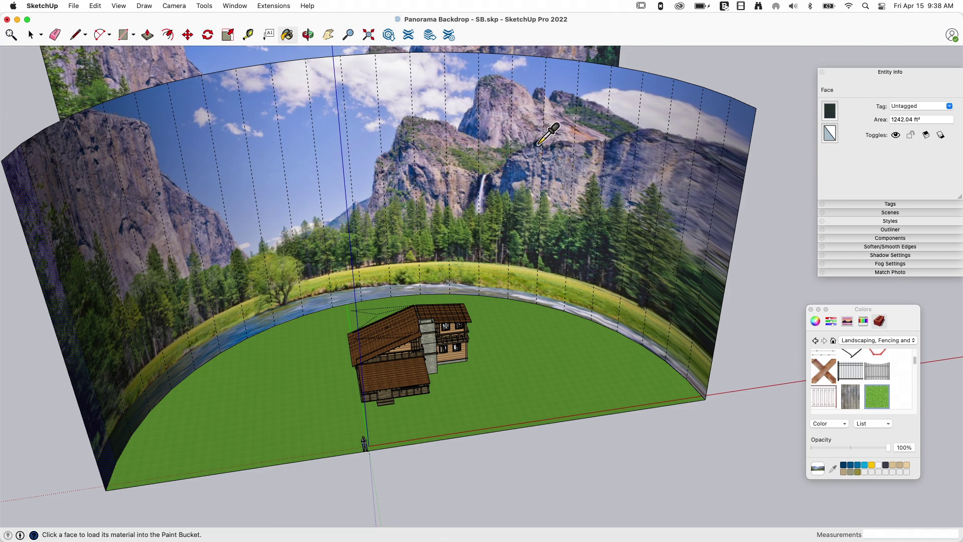
click(557, 141)
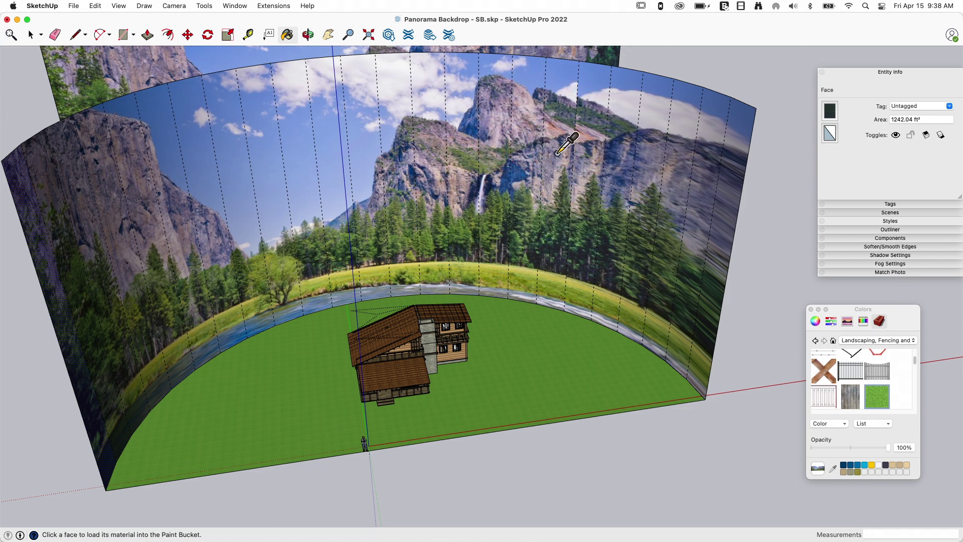
click(583, 151)
click(617, 154)
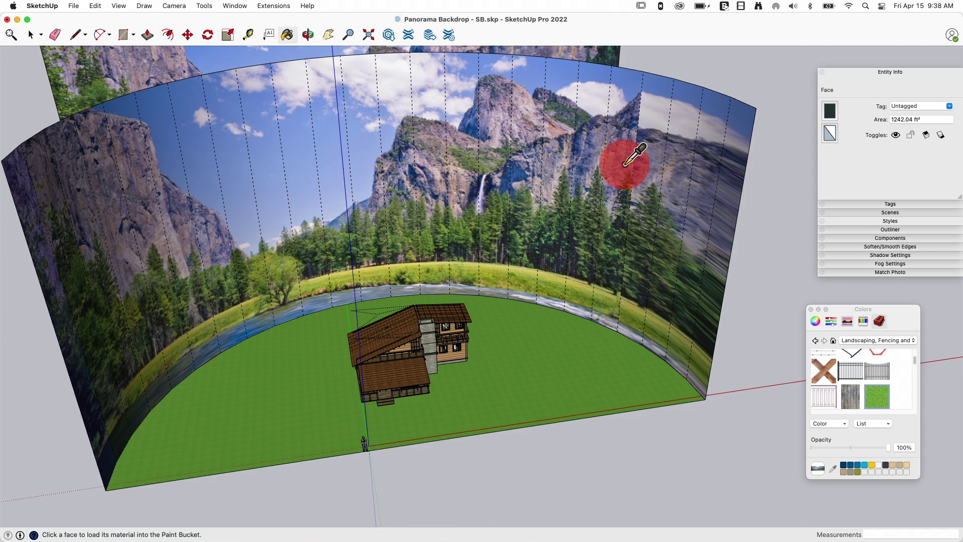
click(644, 165)
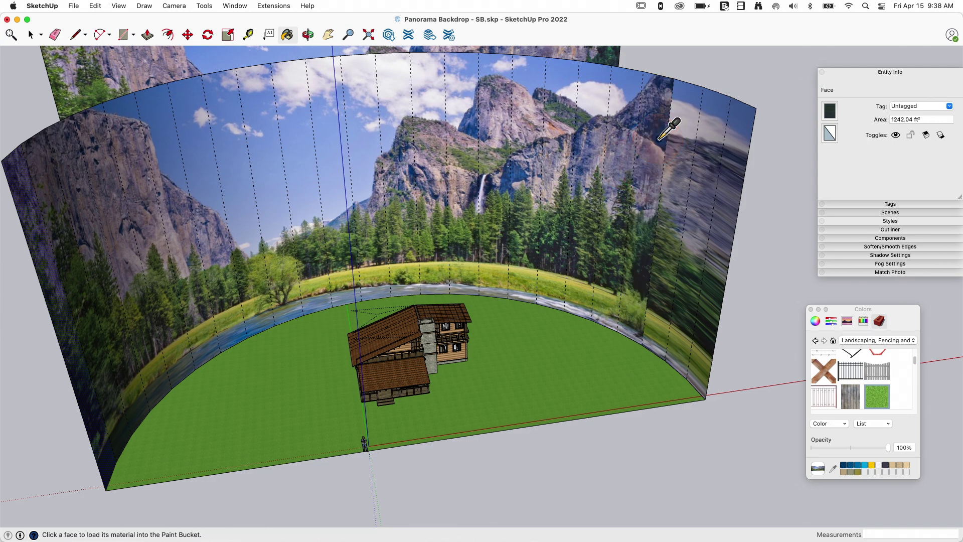
click(686, 133)
click(700, 142)
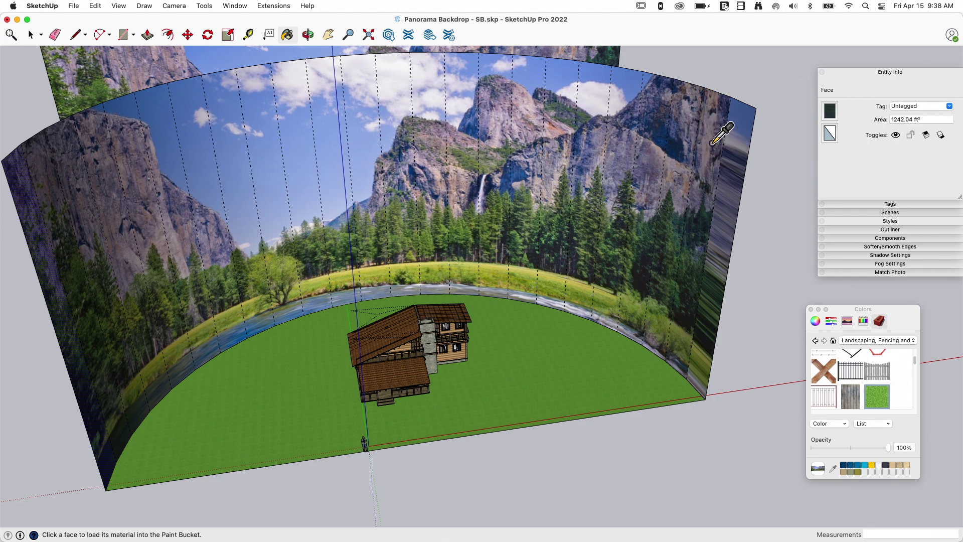
click(744, 149)
- Turn off the display of hidden geometry to remove the dashed segment lines from the curved wall
middle_drag(652, 163, 408, 108)
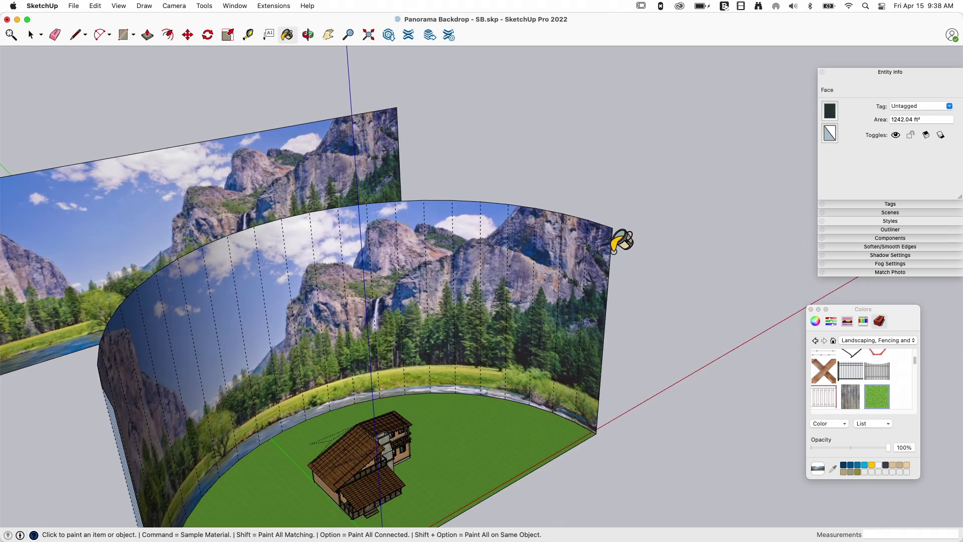
middle_drag(616, 247, 685, 240)
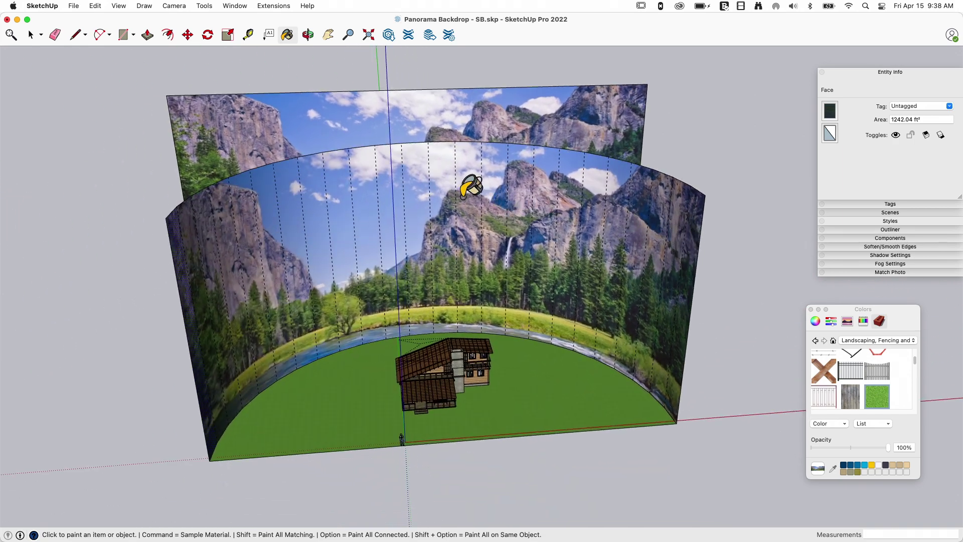
middle_drag(464, 196, 93, 7)
click(118, 6)
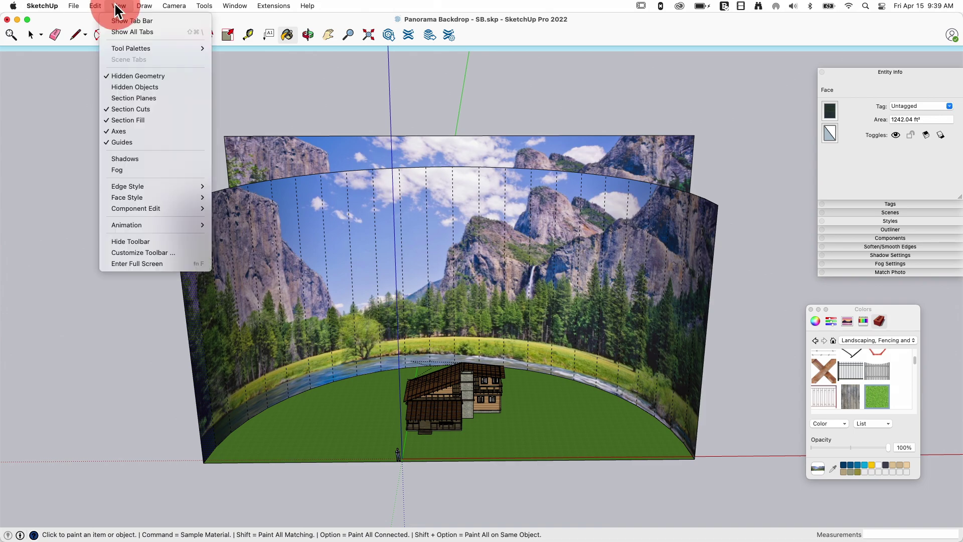
click(145, 75)
- View the house close up against the panorama backdrop and close the Colors window
scroll(361, 86, up, 10)
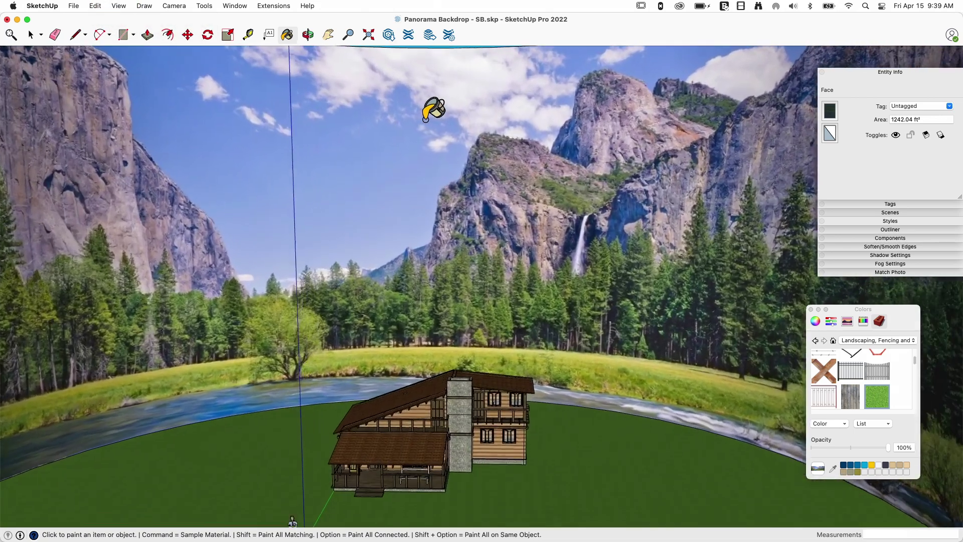
scroll(423, 119, up, 5)
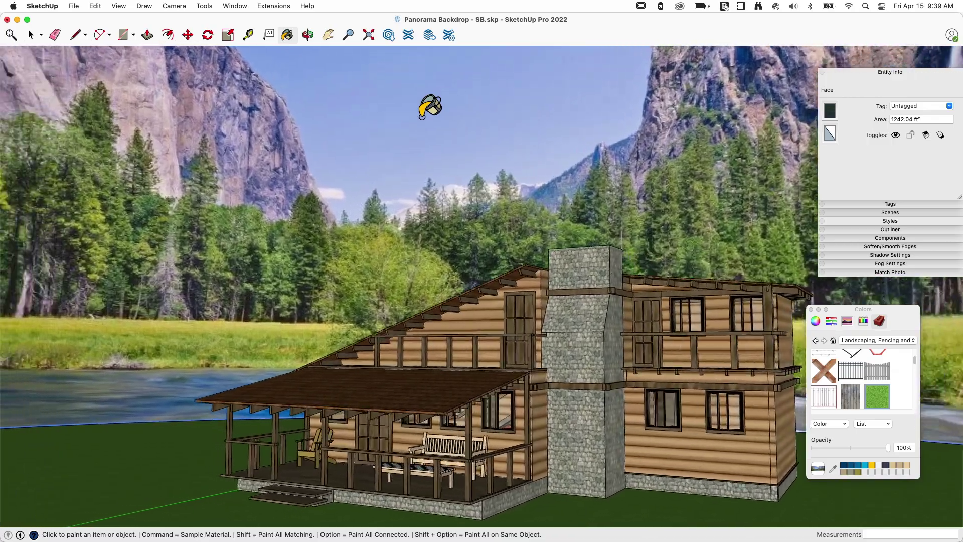
mouse_move(423, 119)
middle_down()
mouse_move(382, 114)
mouse_move(120, 149)
middle_up()
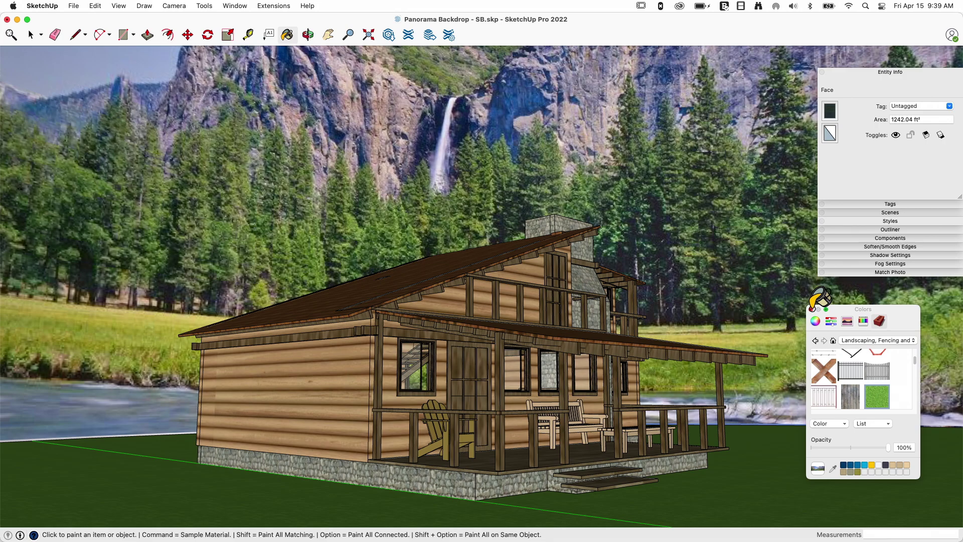
click(812, 309)
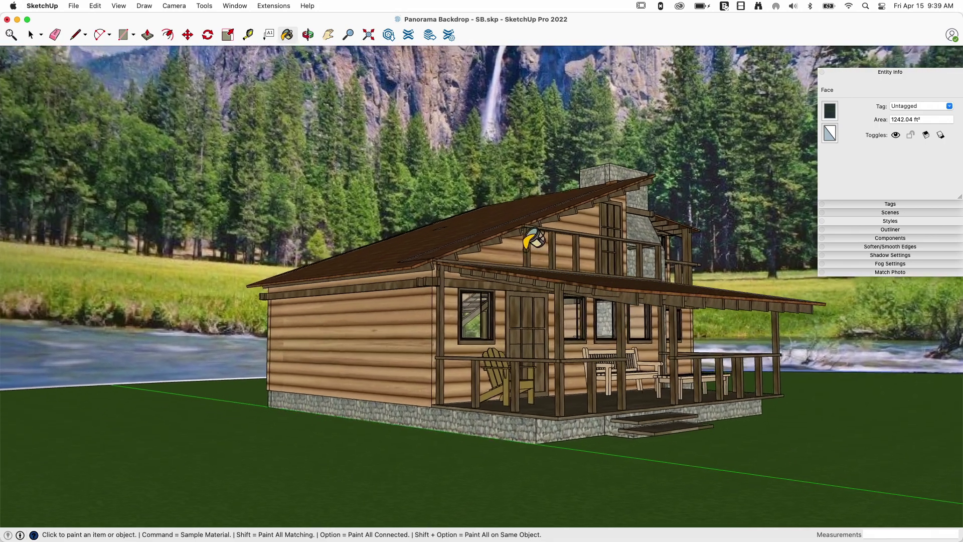